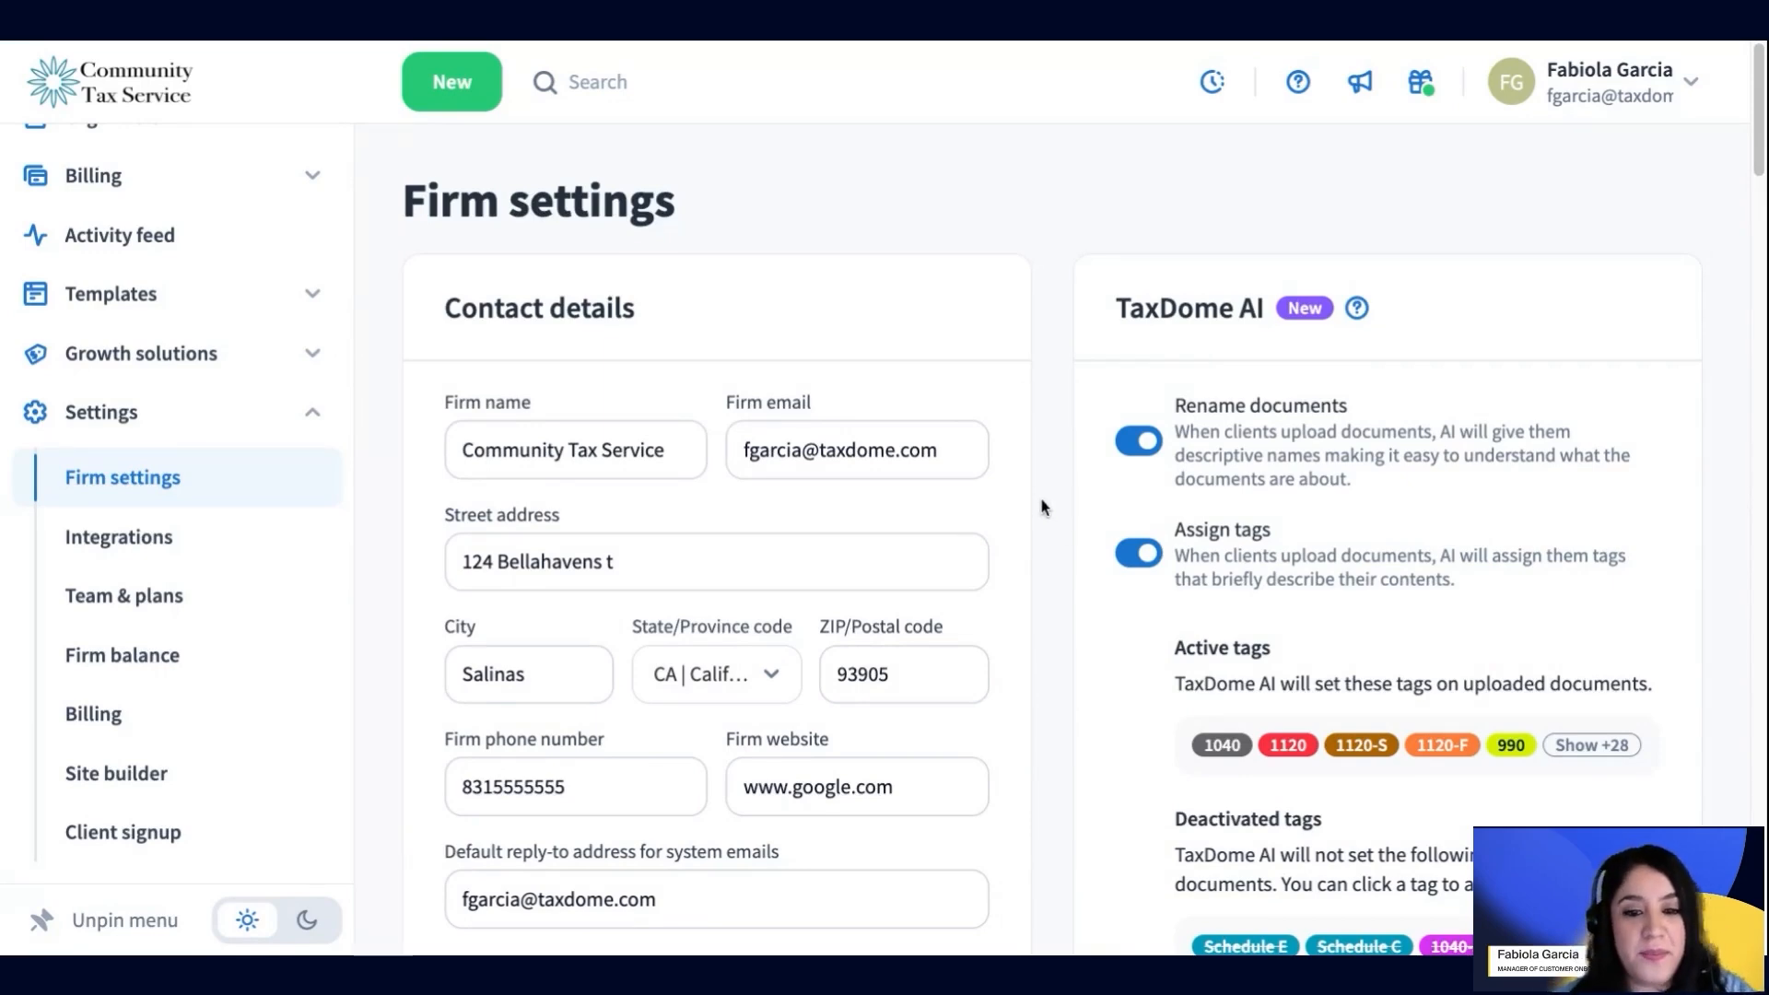
Review the firm's contact details, including the default reply-to address for system emails and the BCC copies option
scroll(1043, 506, "down", 1)
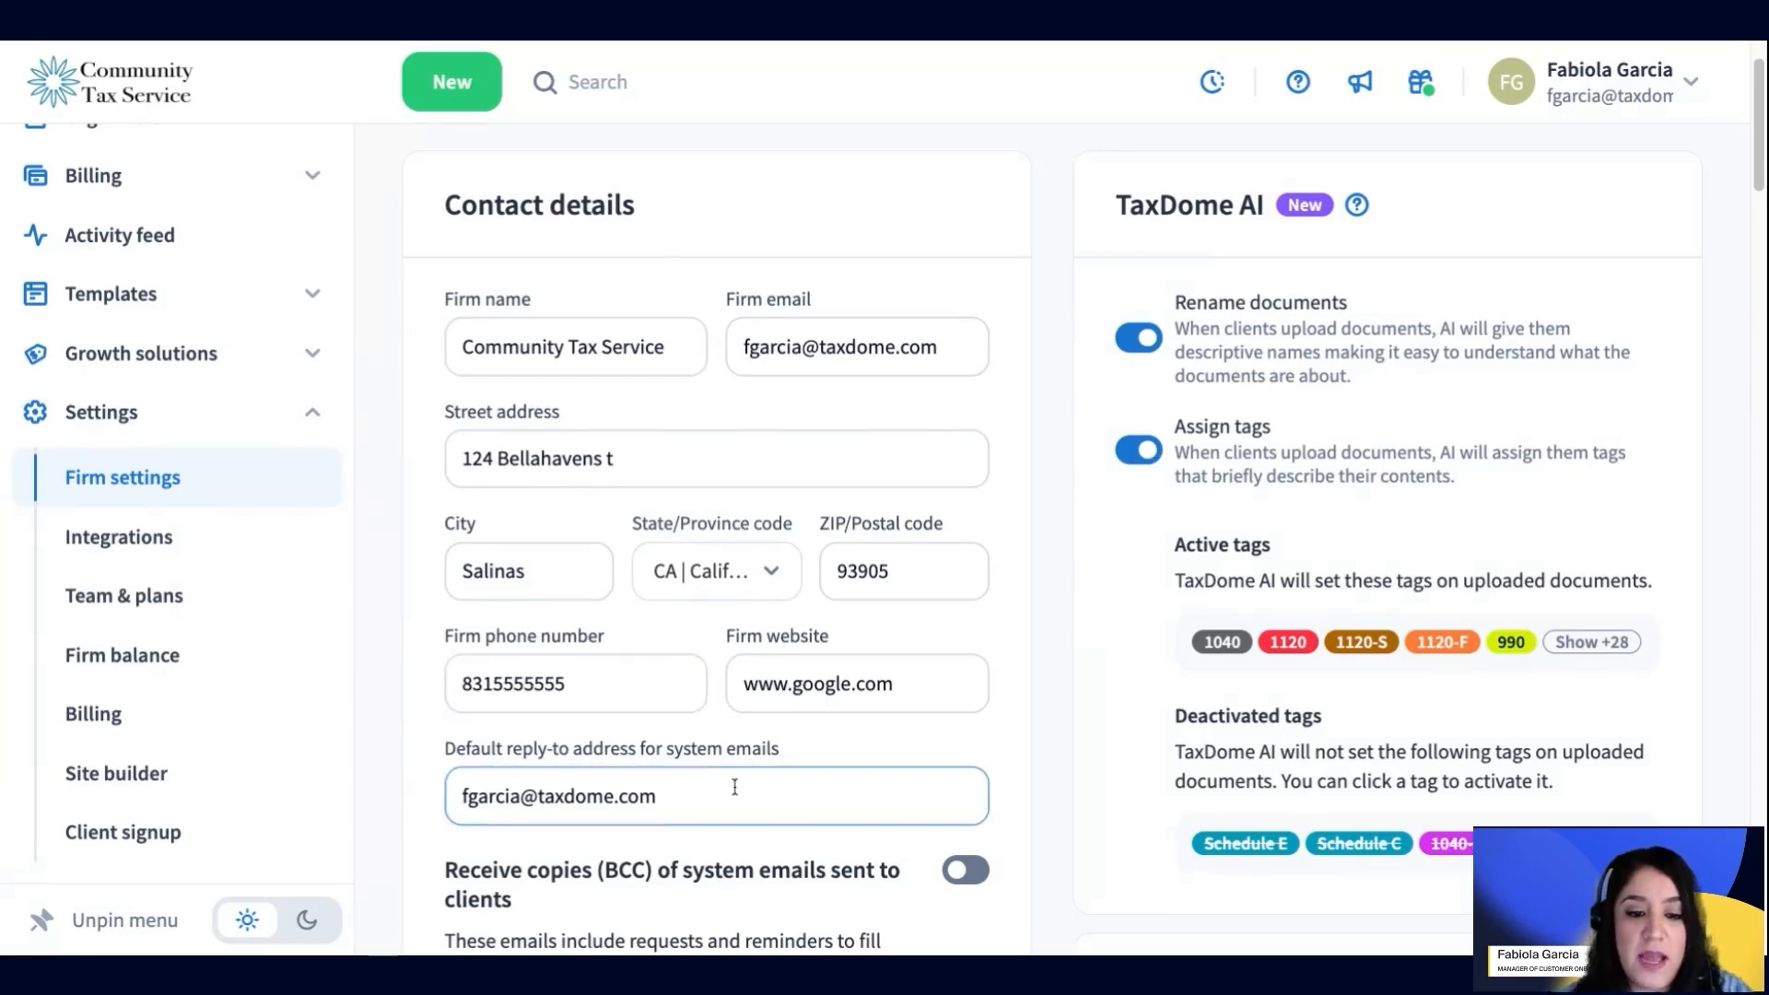
scroll(735, 785, "down", 1)
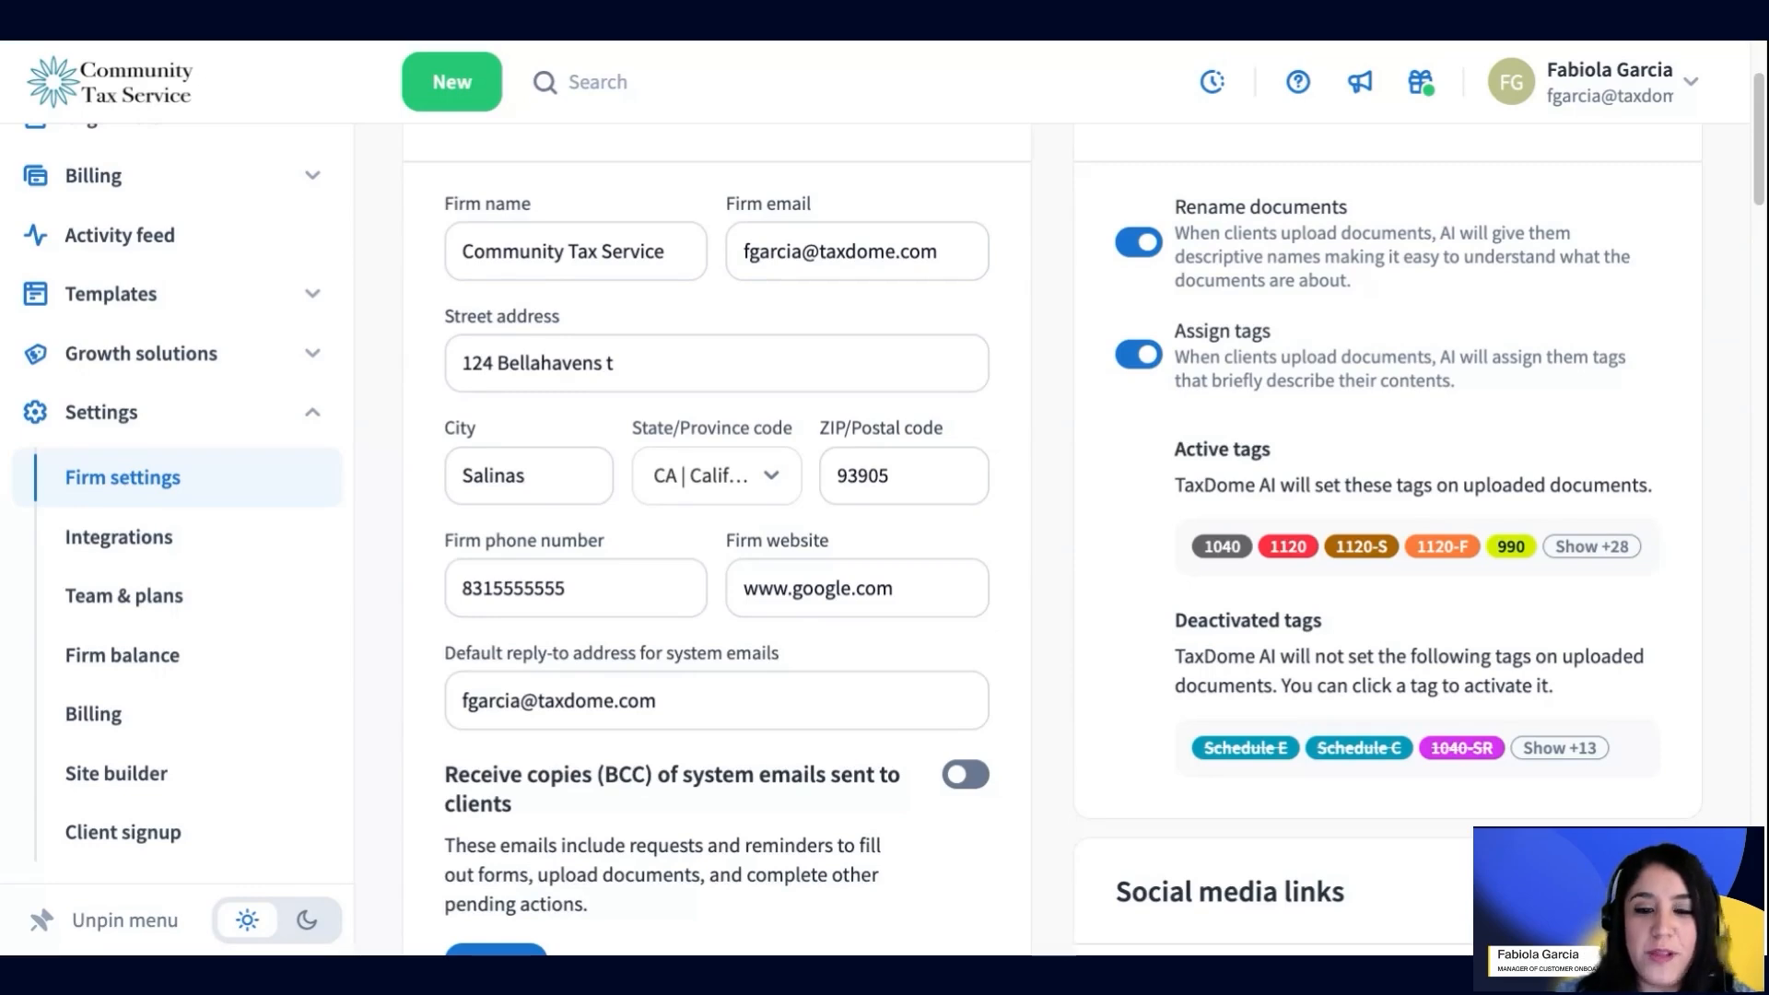
left_click(724, 709)
left_click(604, 600)
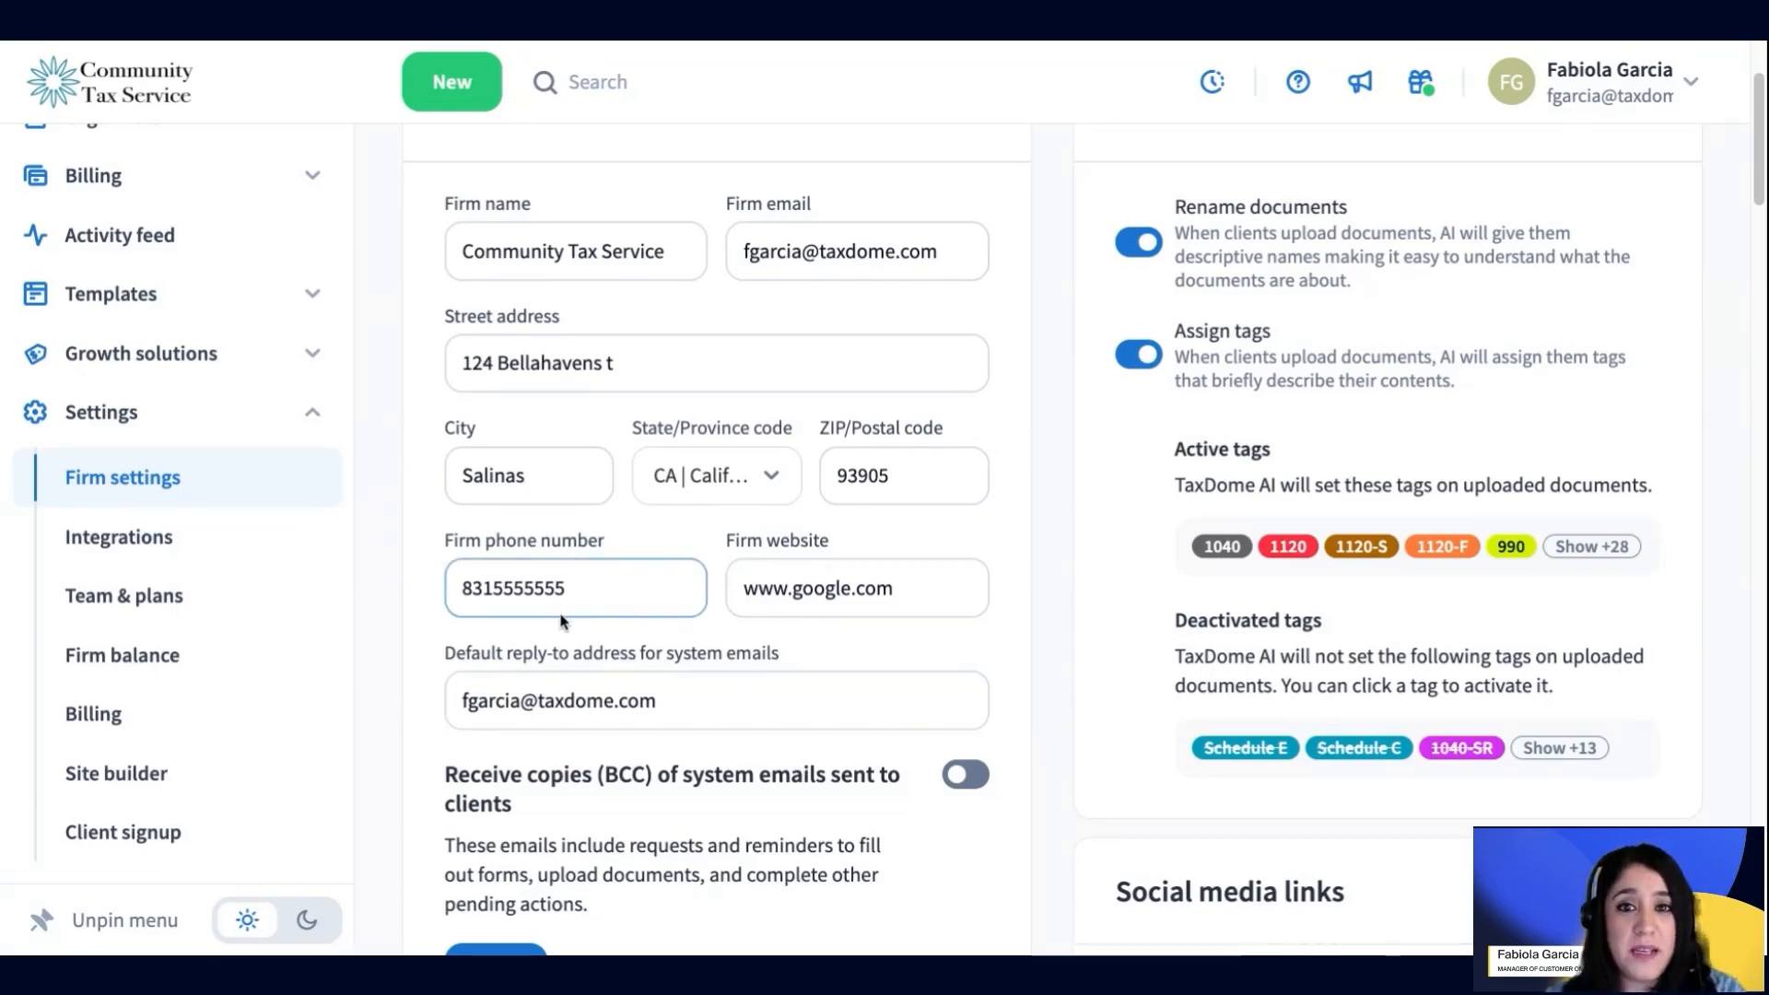
left_click_drag(659, 702, 435, 694)
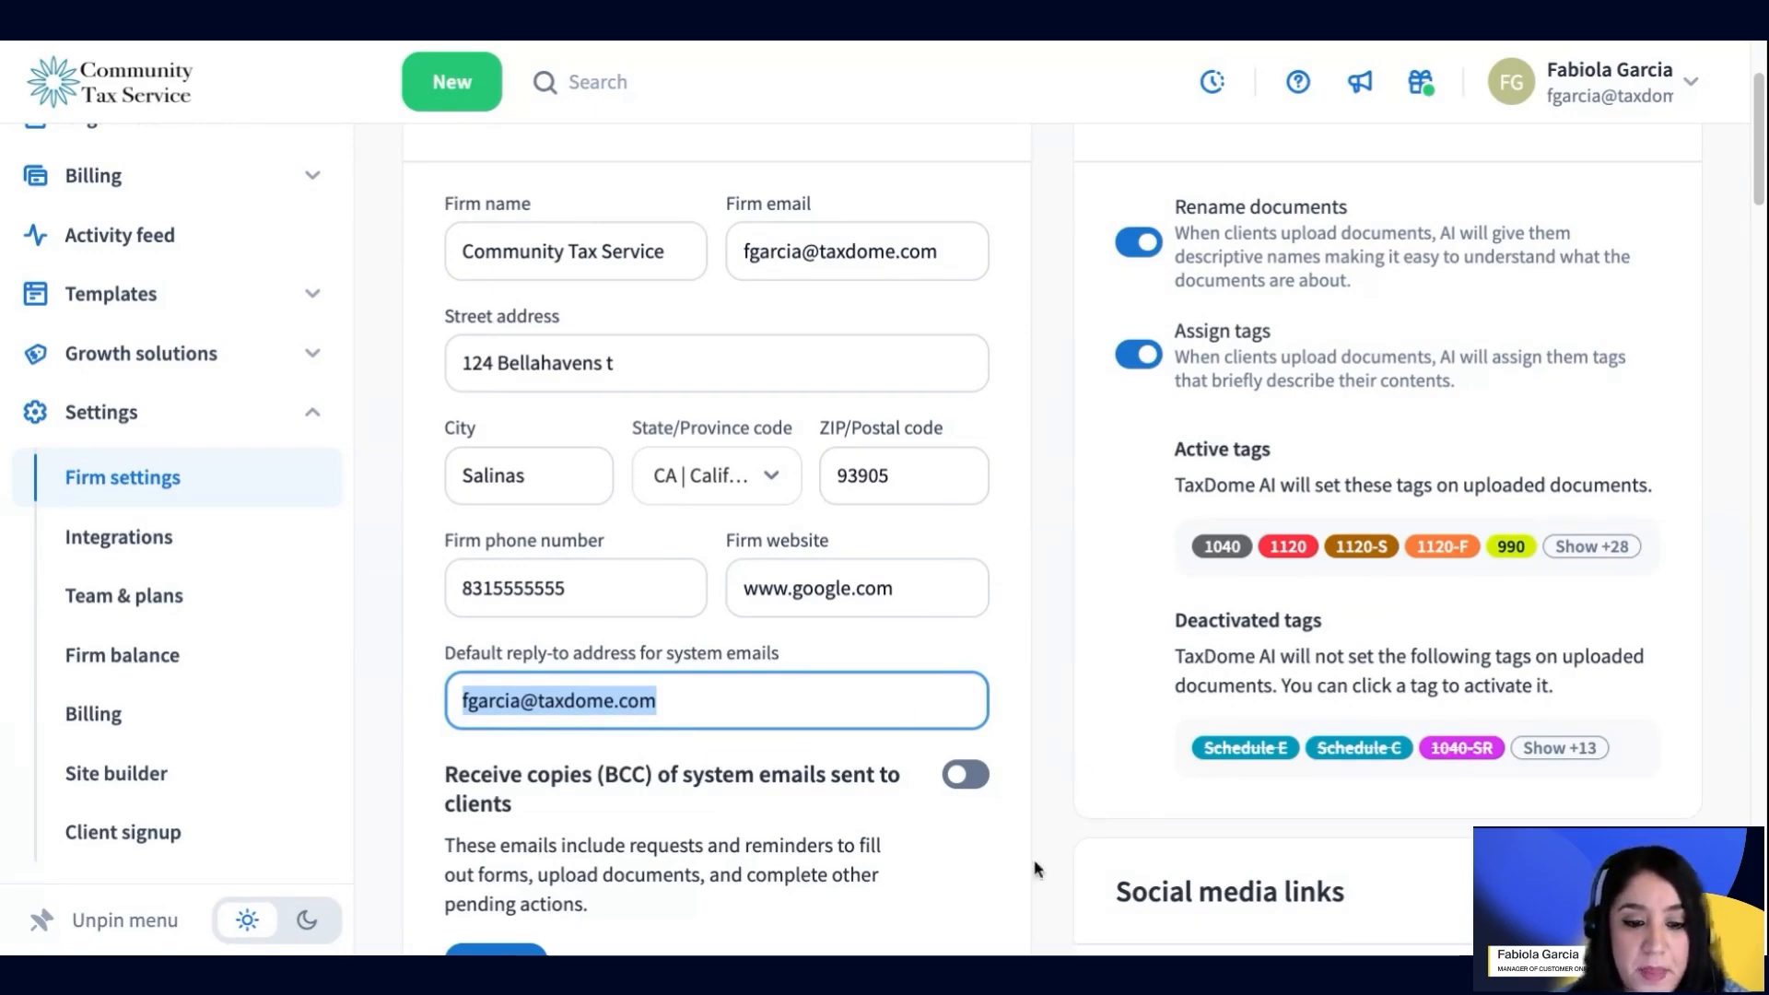
left_click(978, 847)
scroll(957, 836, "down", 1)
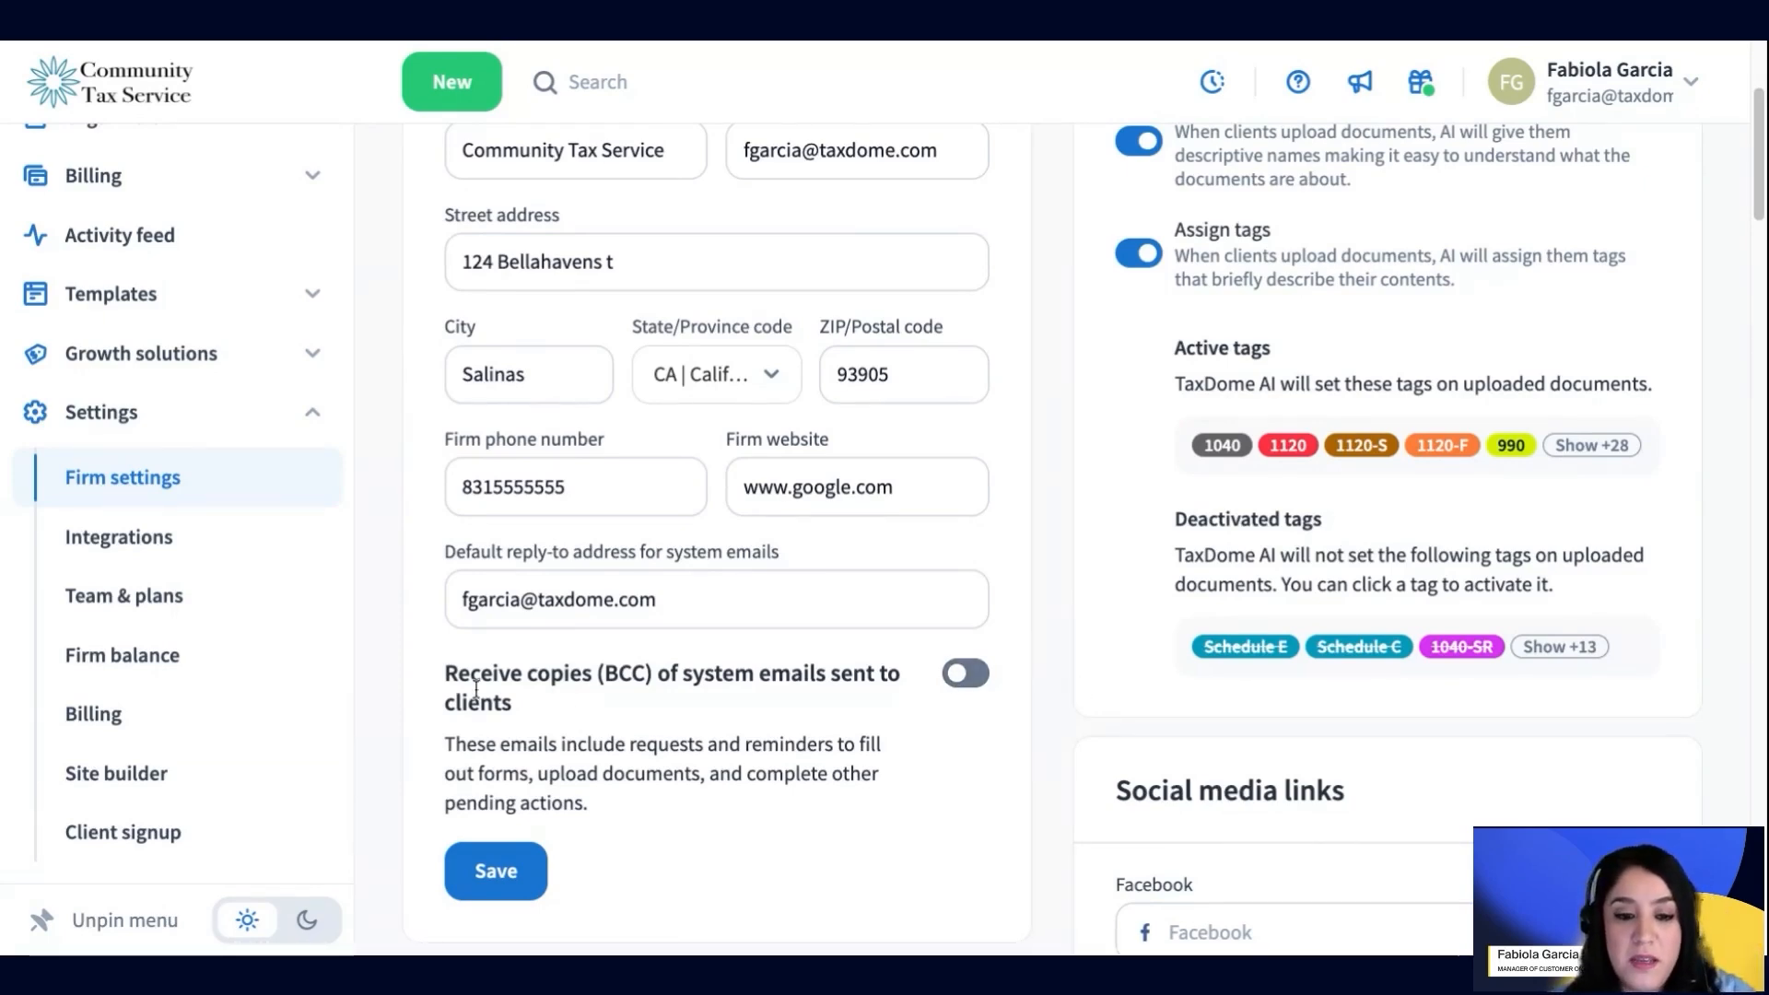
left_click(735, 605)
left_click_drag(735, 606, 438, 578)
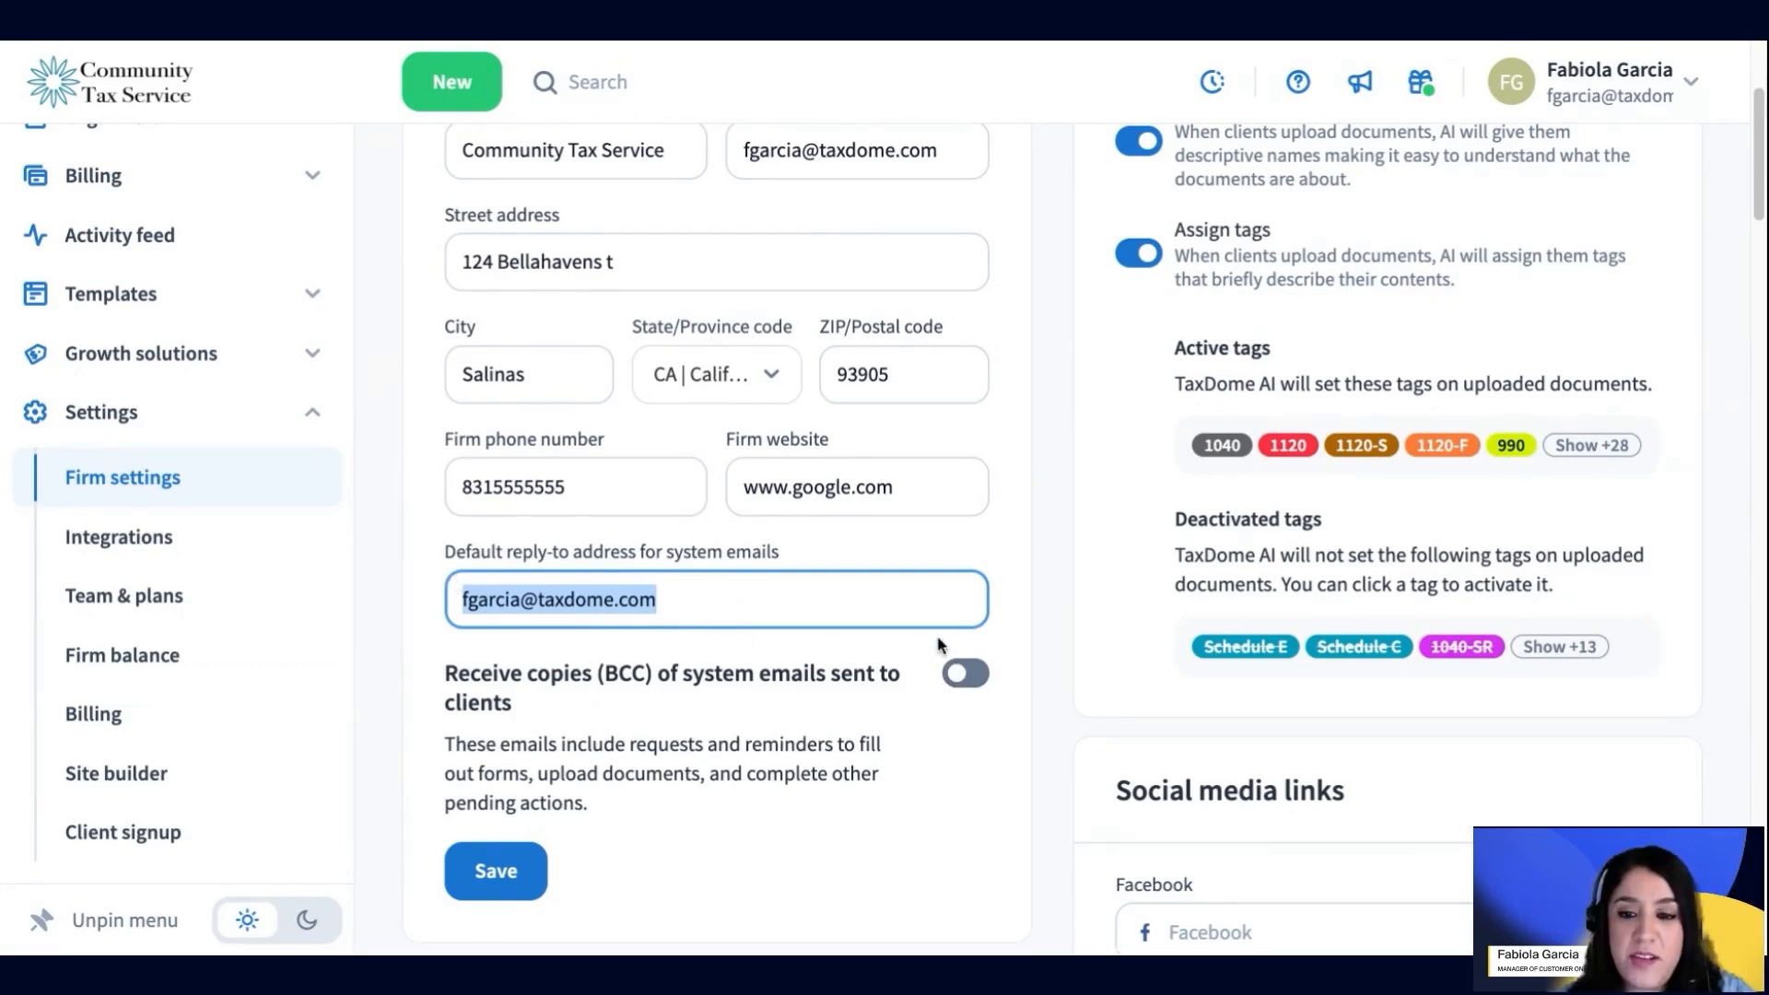
scroll(940, 645, "up", 1)
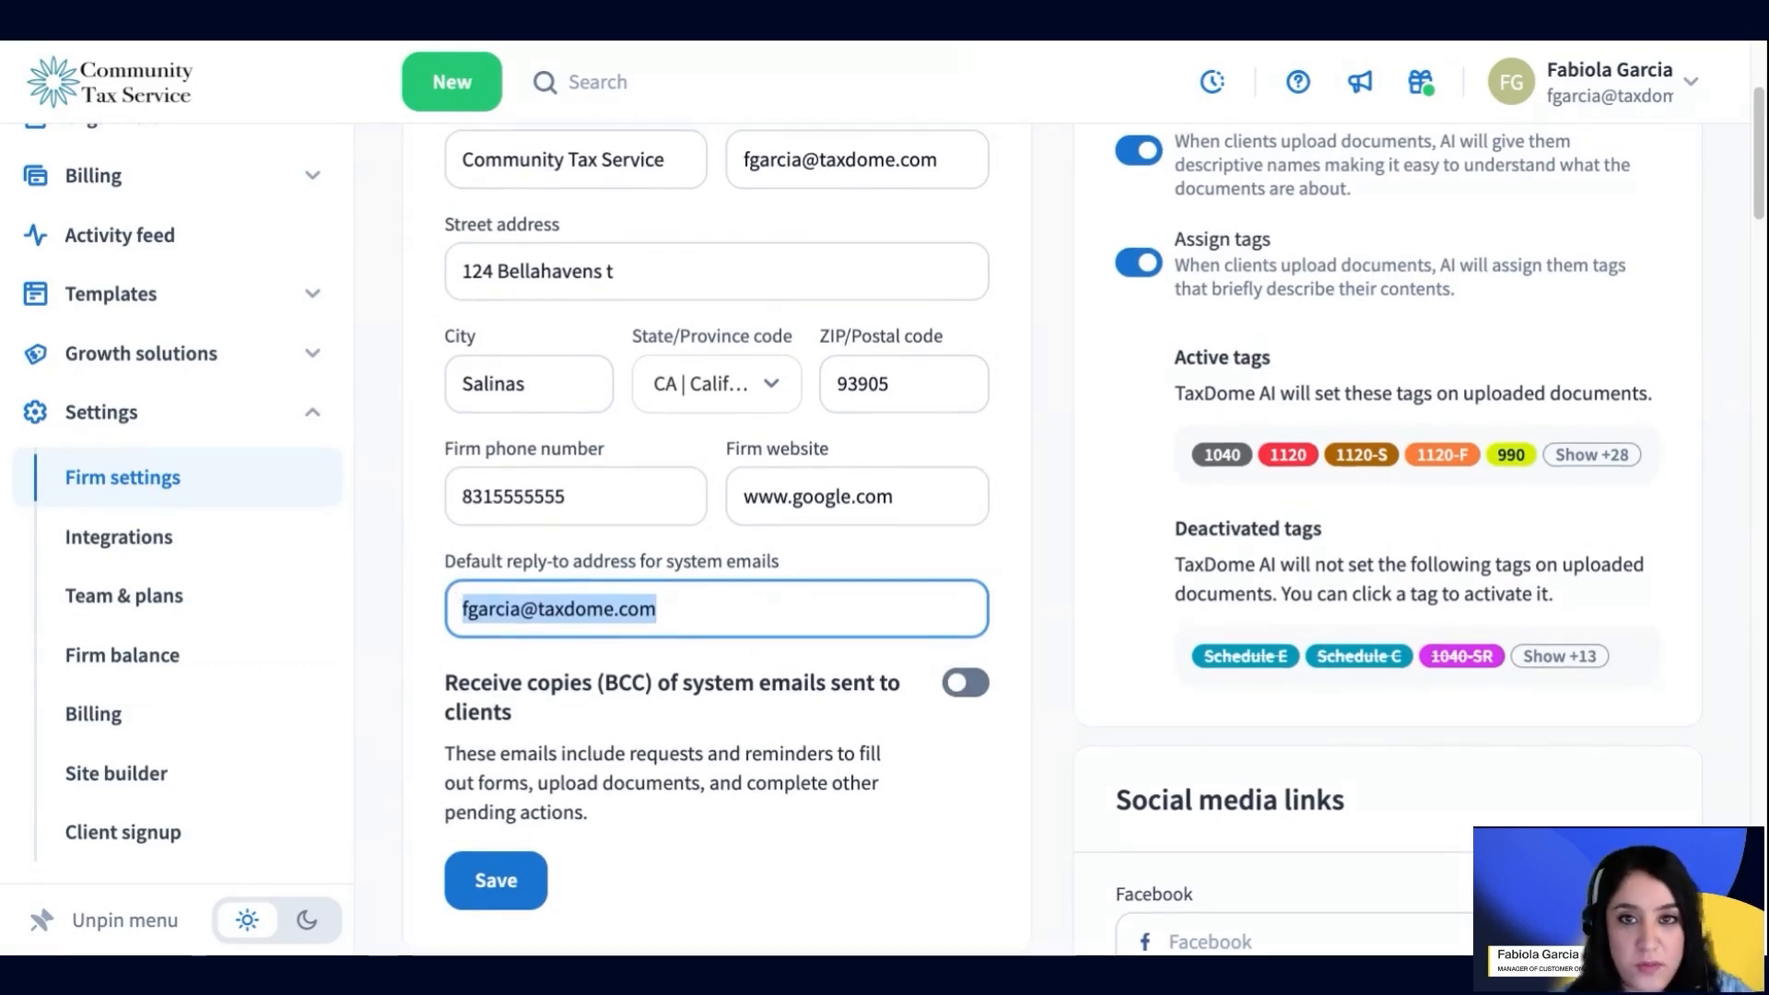
scroll(939, 553, "up", 1)
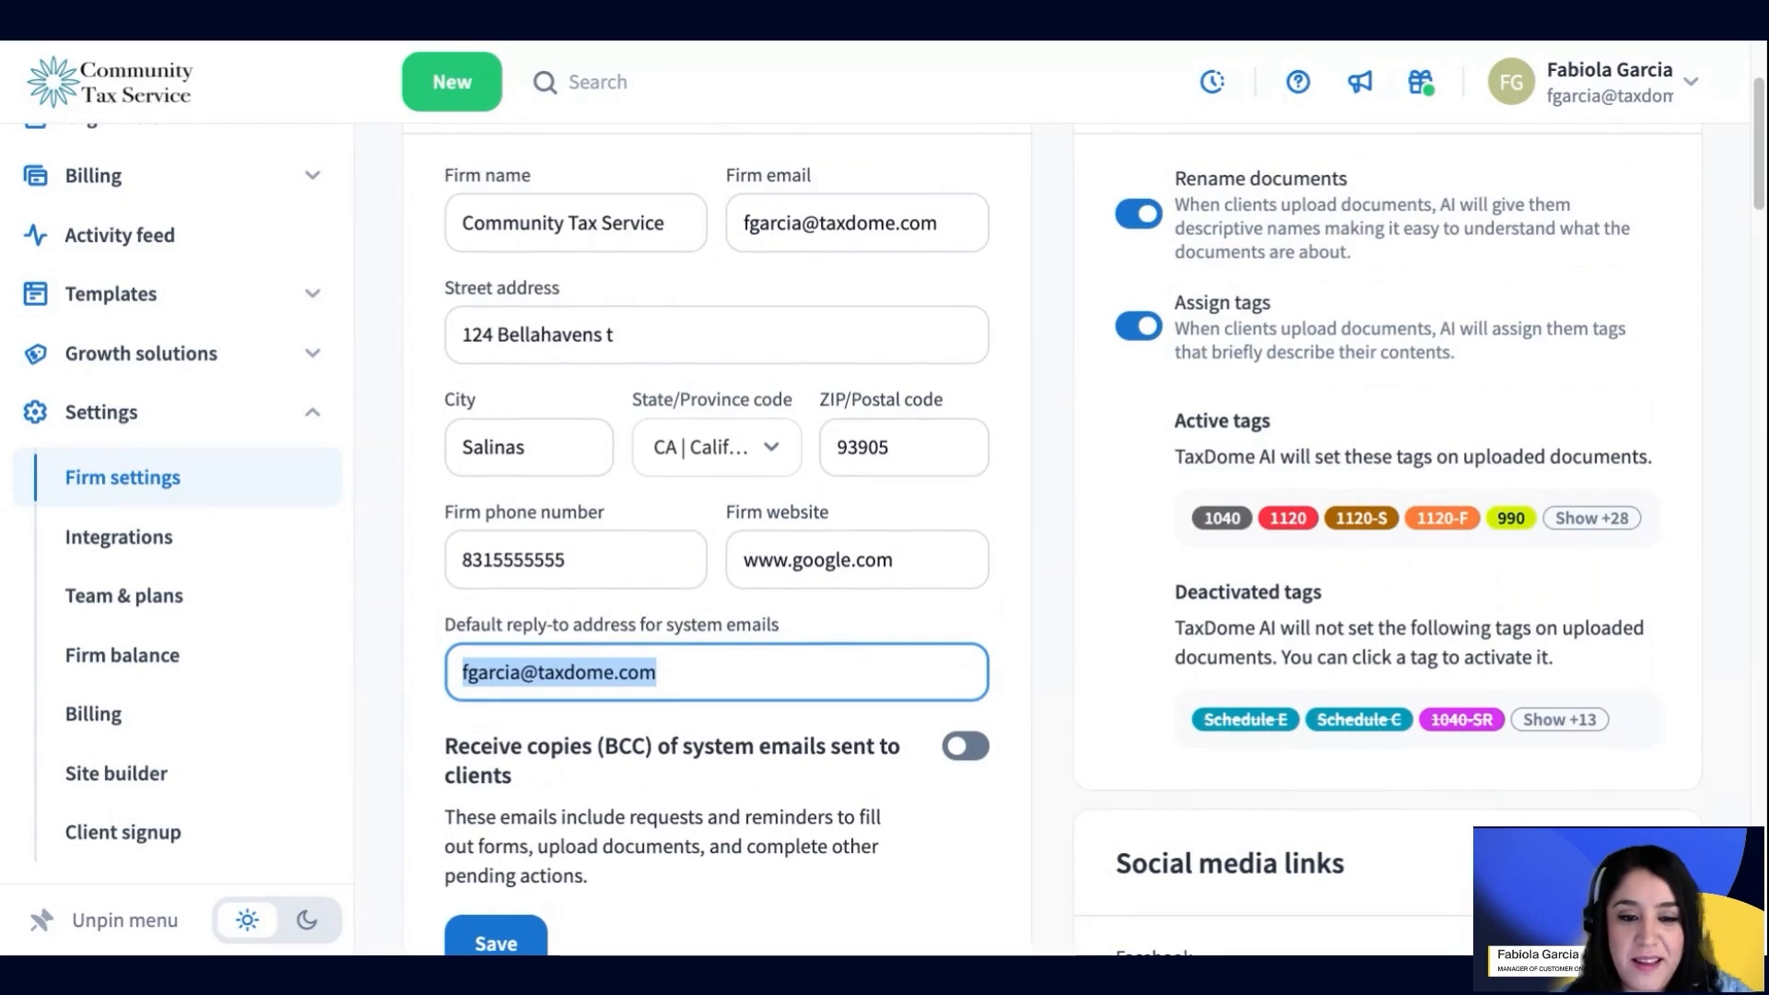
Examine the About us description, the social media links and the logo upload section in the firm settings
scroll(940, 553, "down", 4)
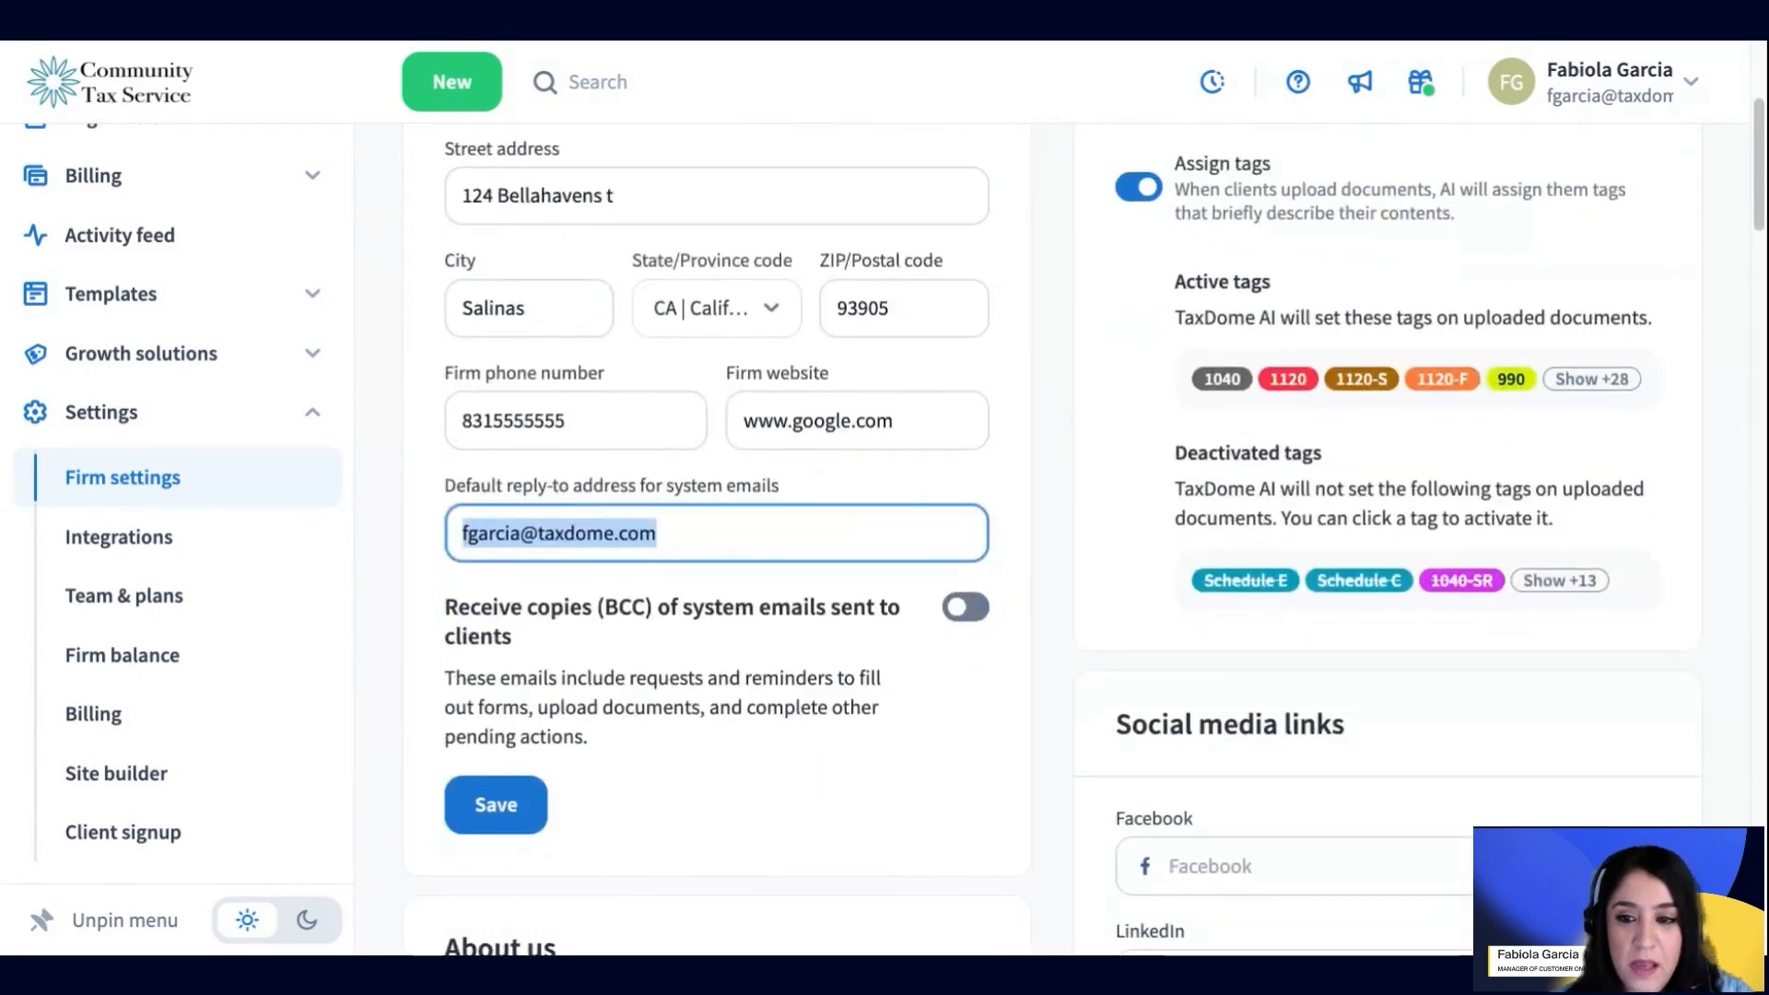
scroll(593, 749, "down", 3)
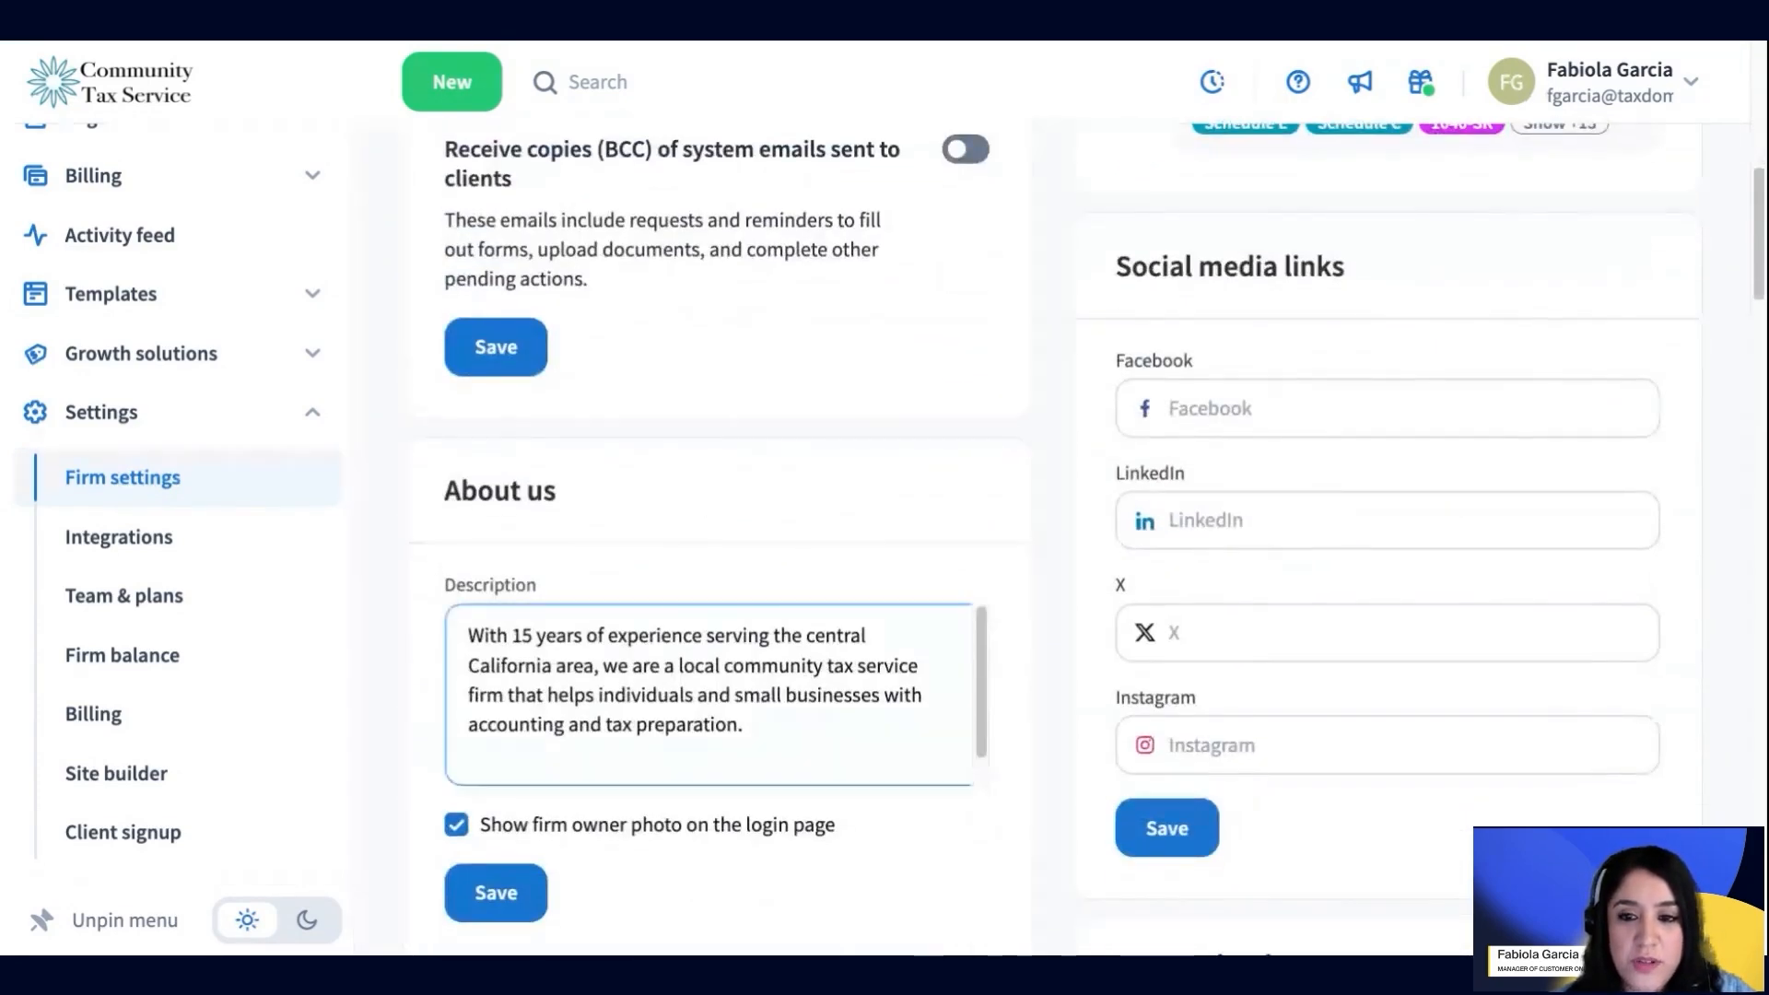
scroll(594, 749, "down", 1)
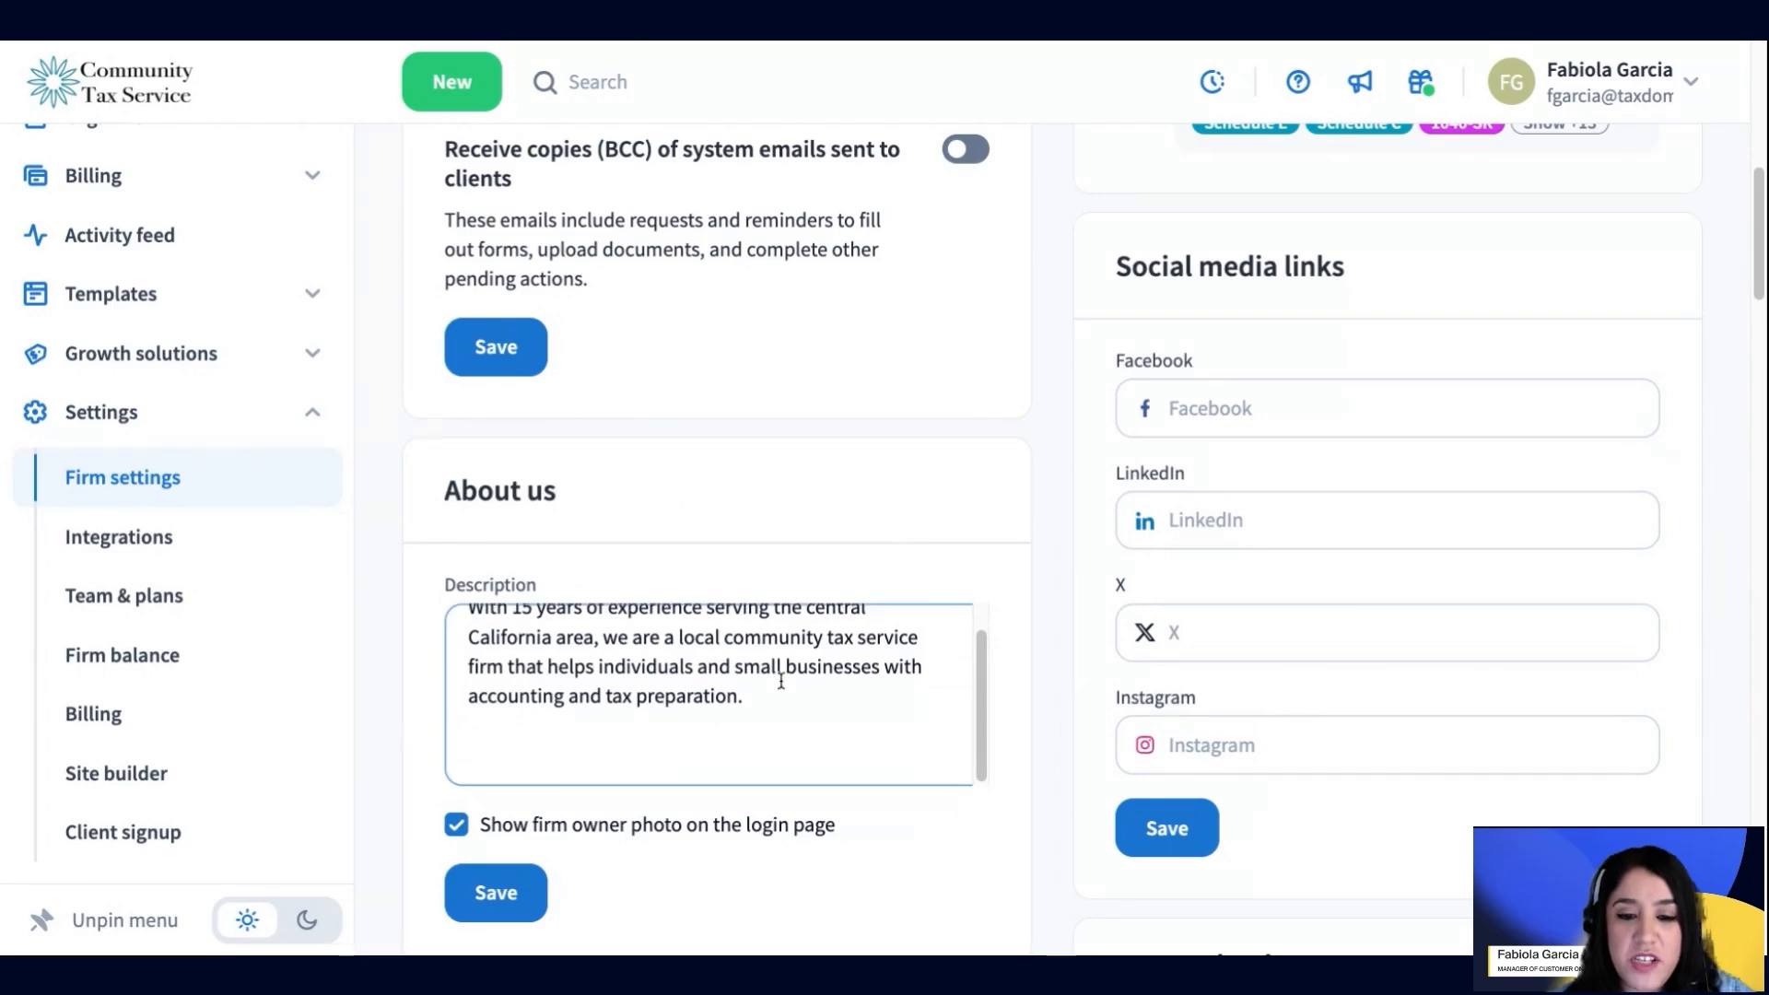
scroll(781, 680, "up", 1)
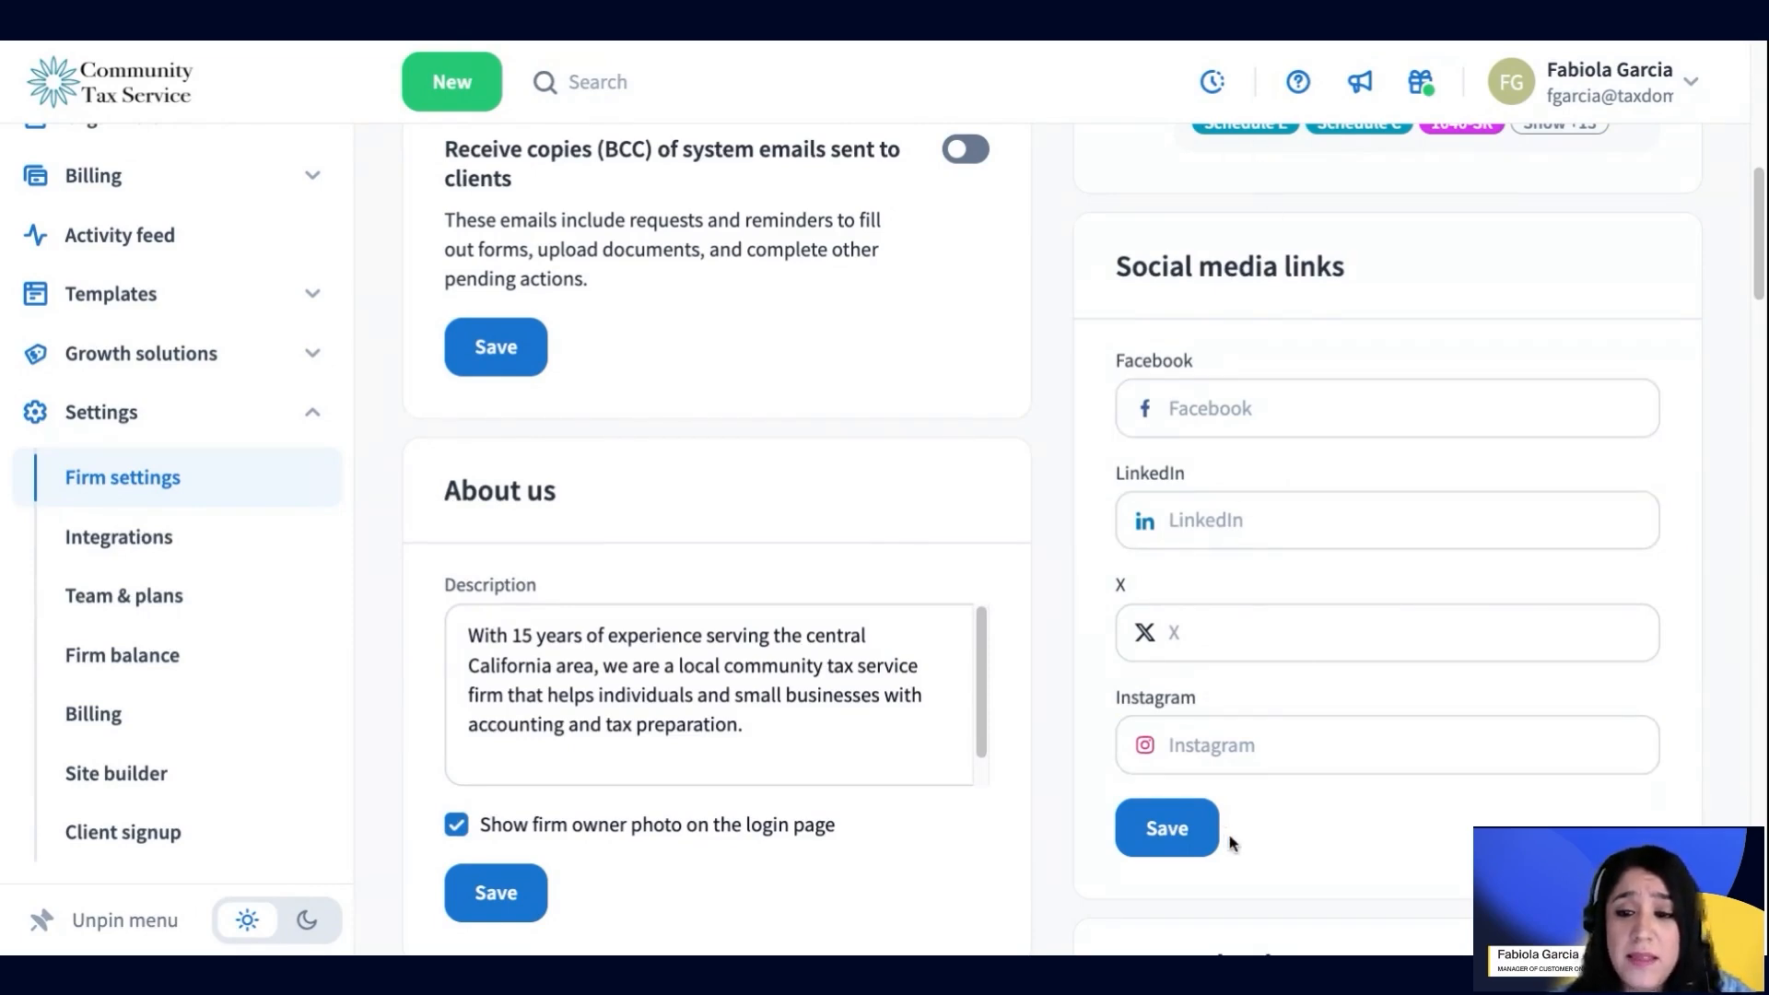
scroll(1054, 687, "down", 1)
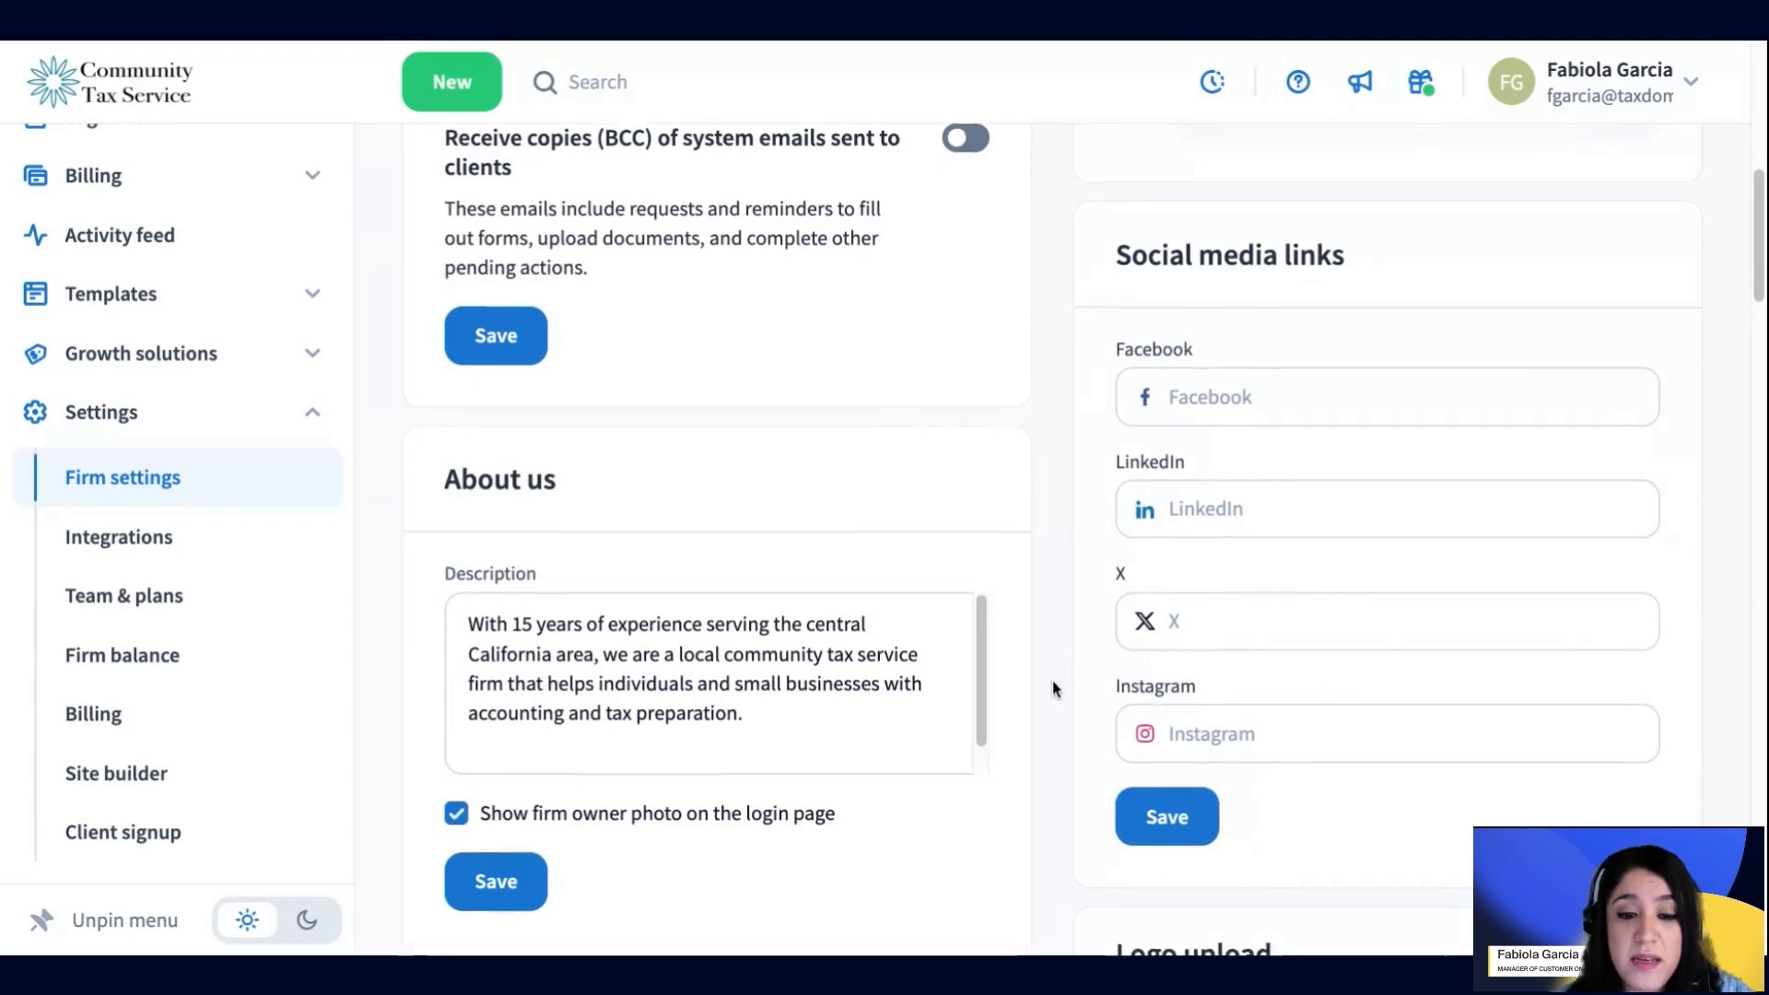
left_click(772, 656)
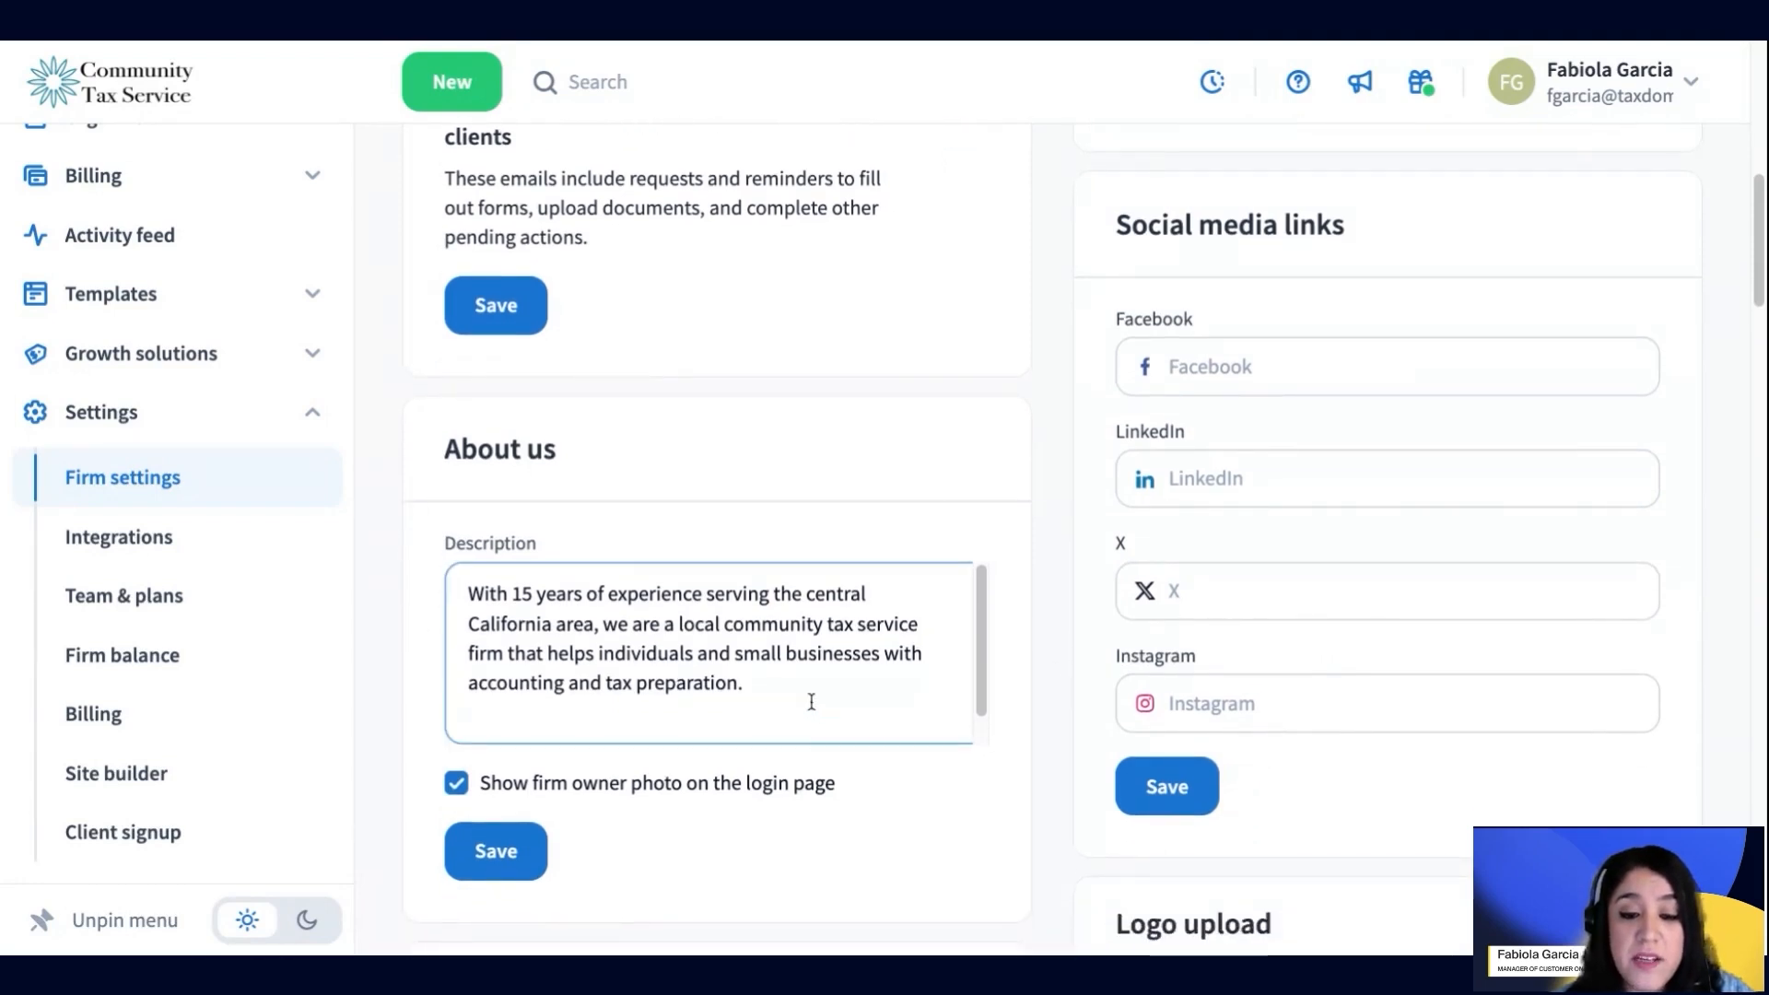
left_click_drag(809, 703, 462, 581)
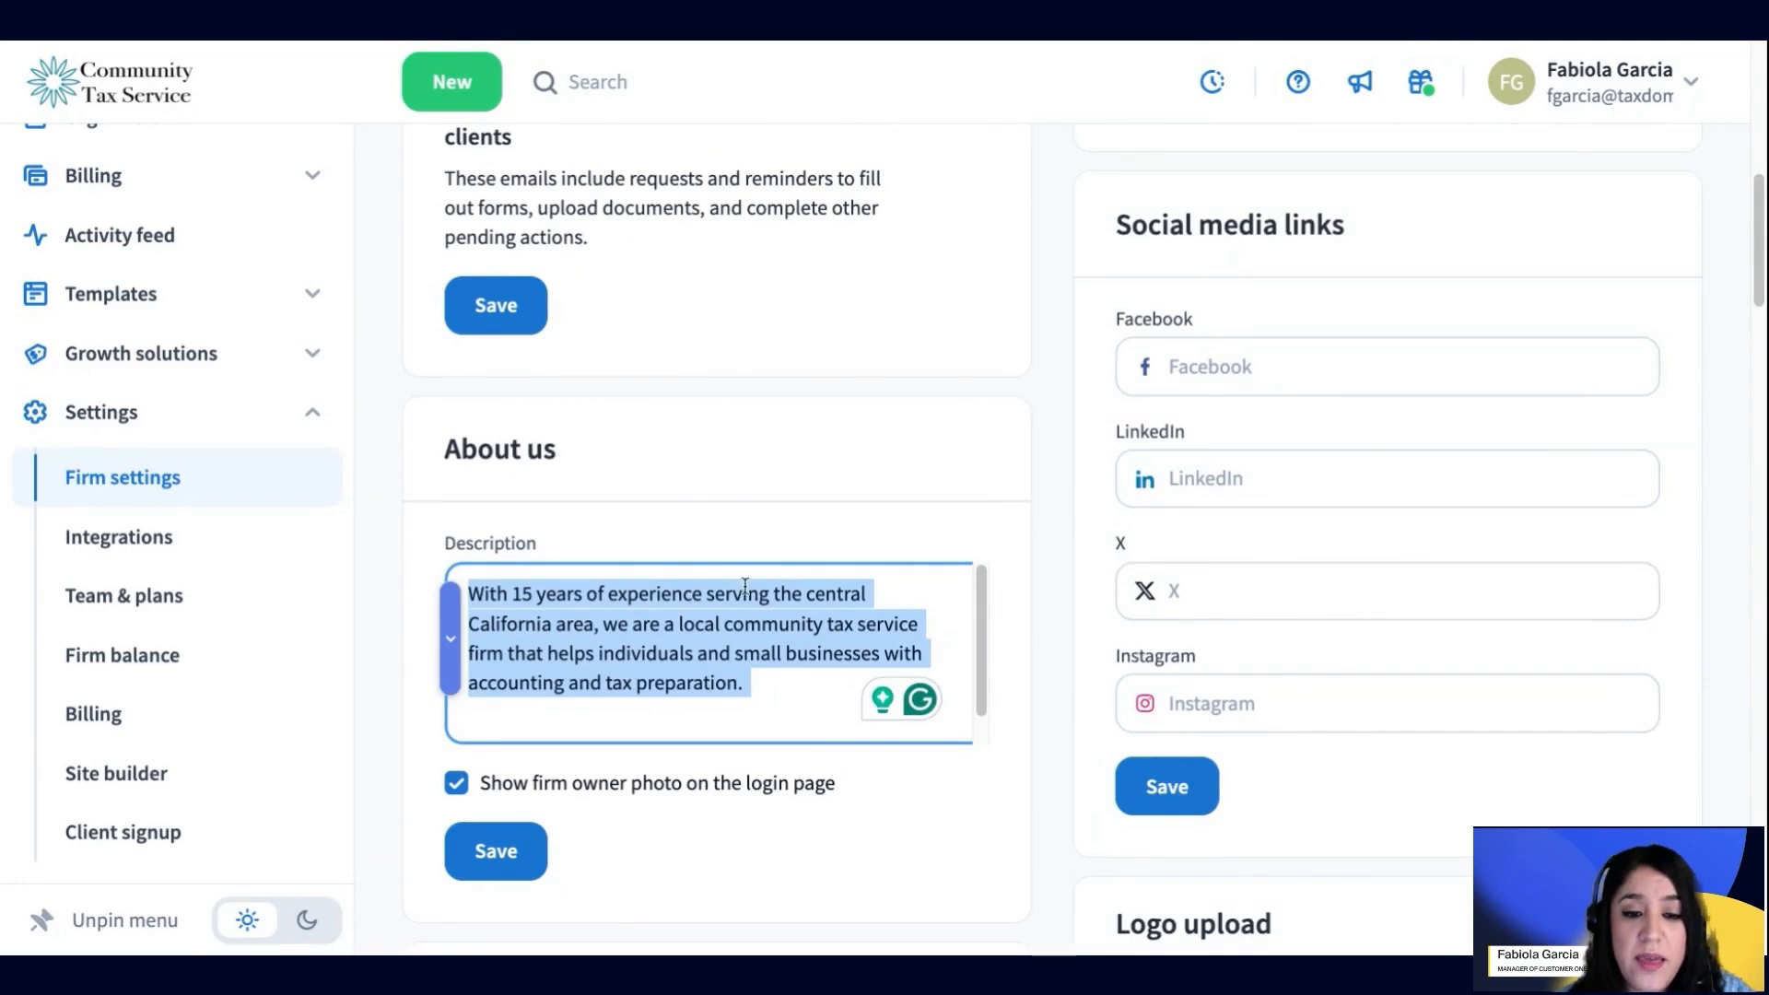
scroll(881, 688, "down", 2)
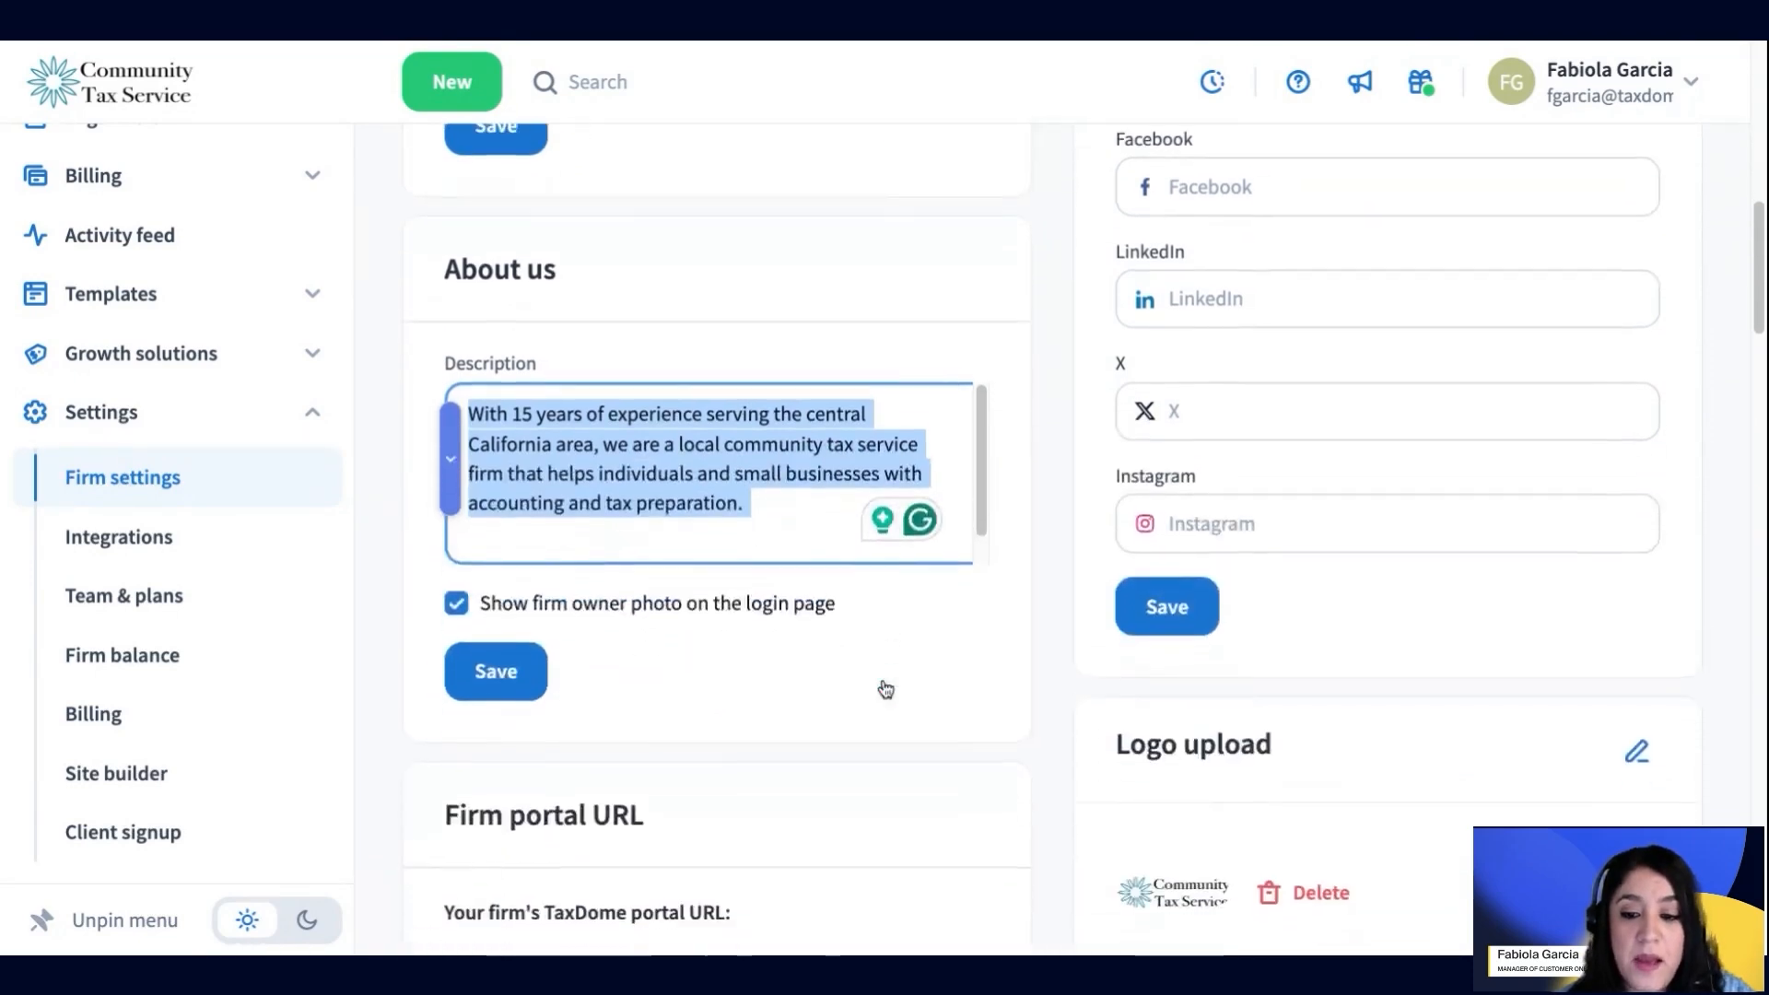
scroll(1199, 723, "down", 2)
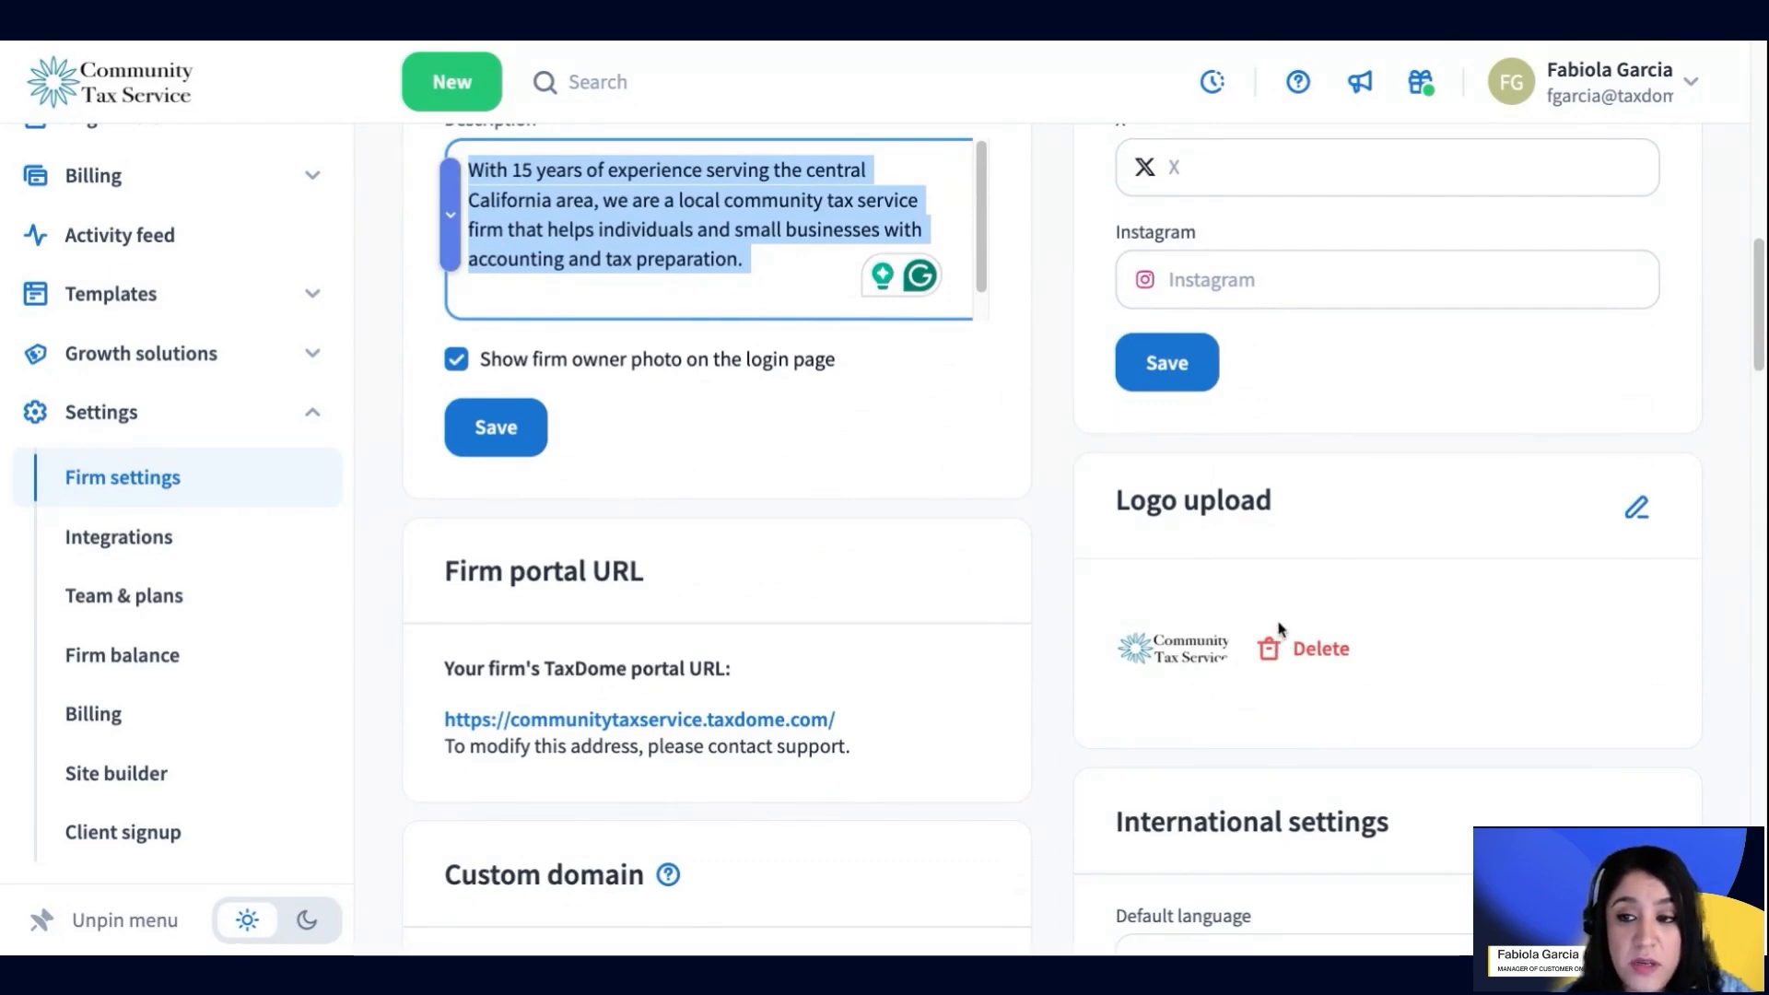
Log out of the account to reach the firm's sign-in page
scroll(1654, 332, "up", 3)
left_click(1600, 96)
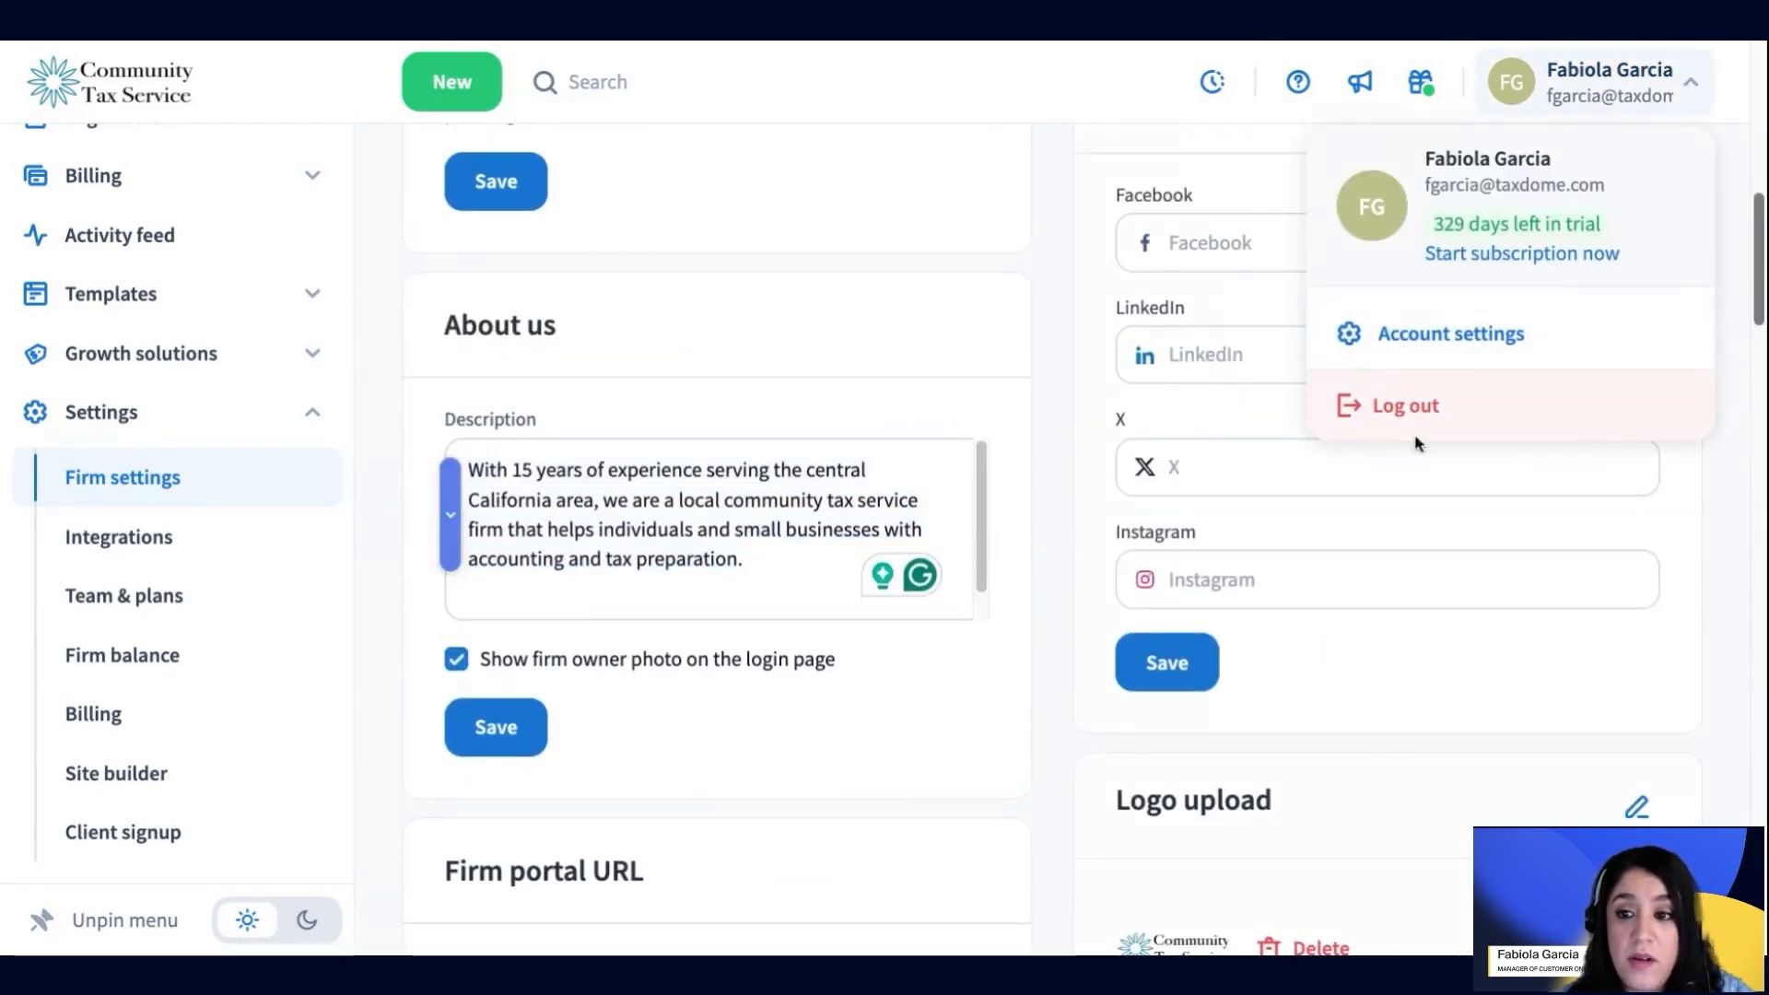
left_click(1451, 443)
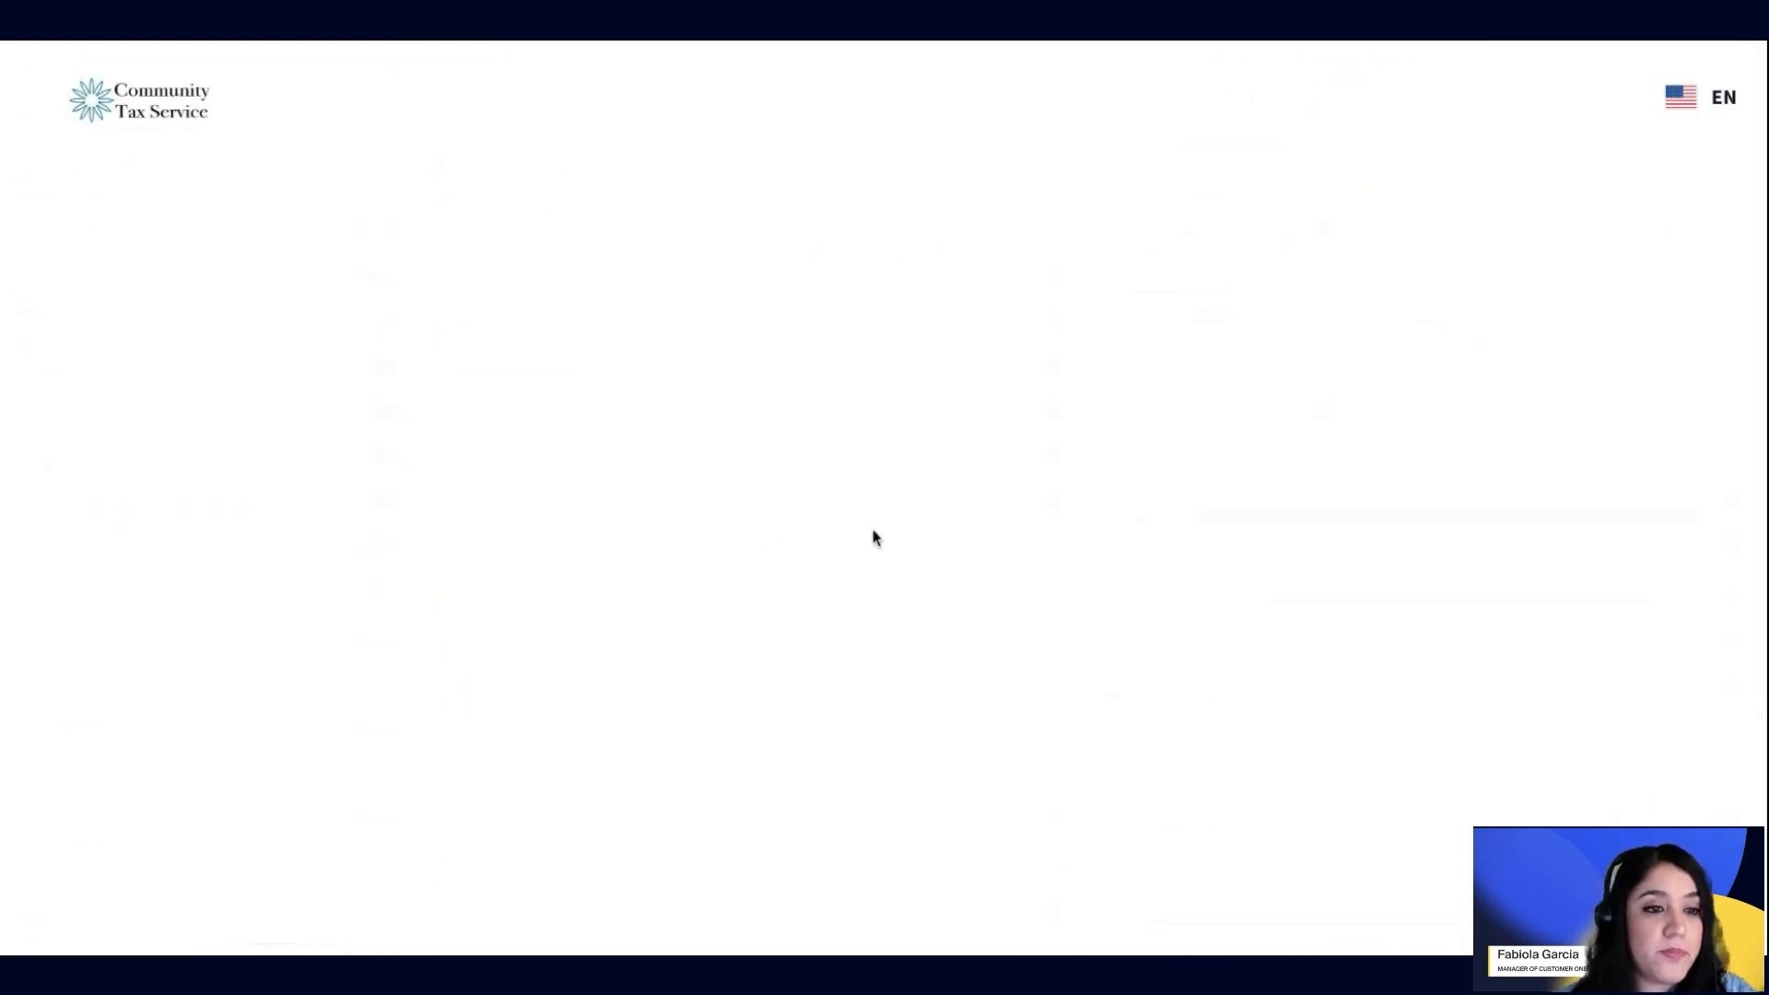
left_click(1012, 553)
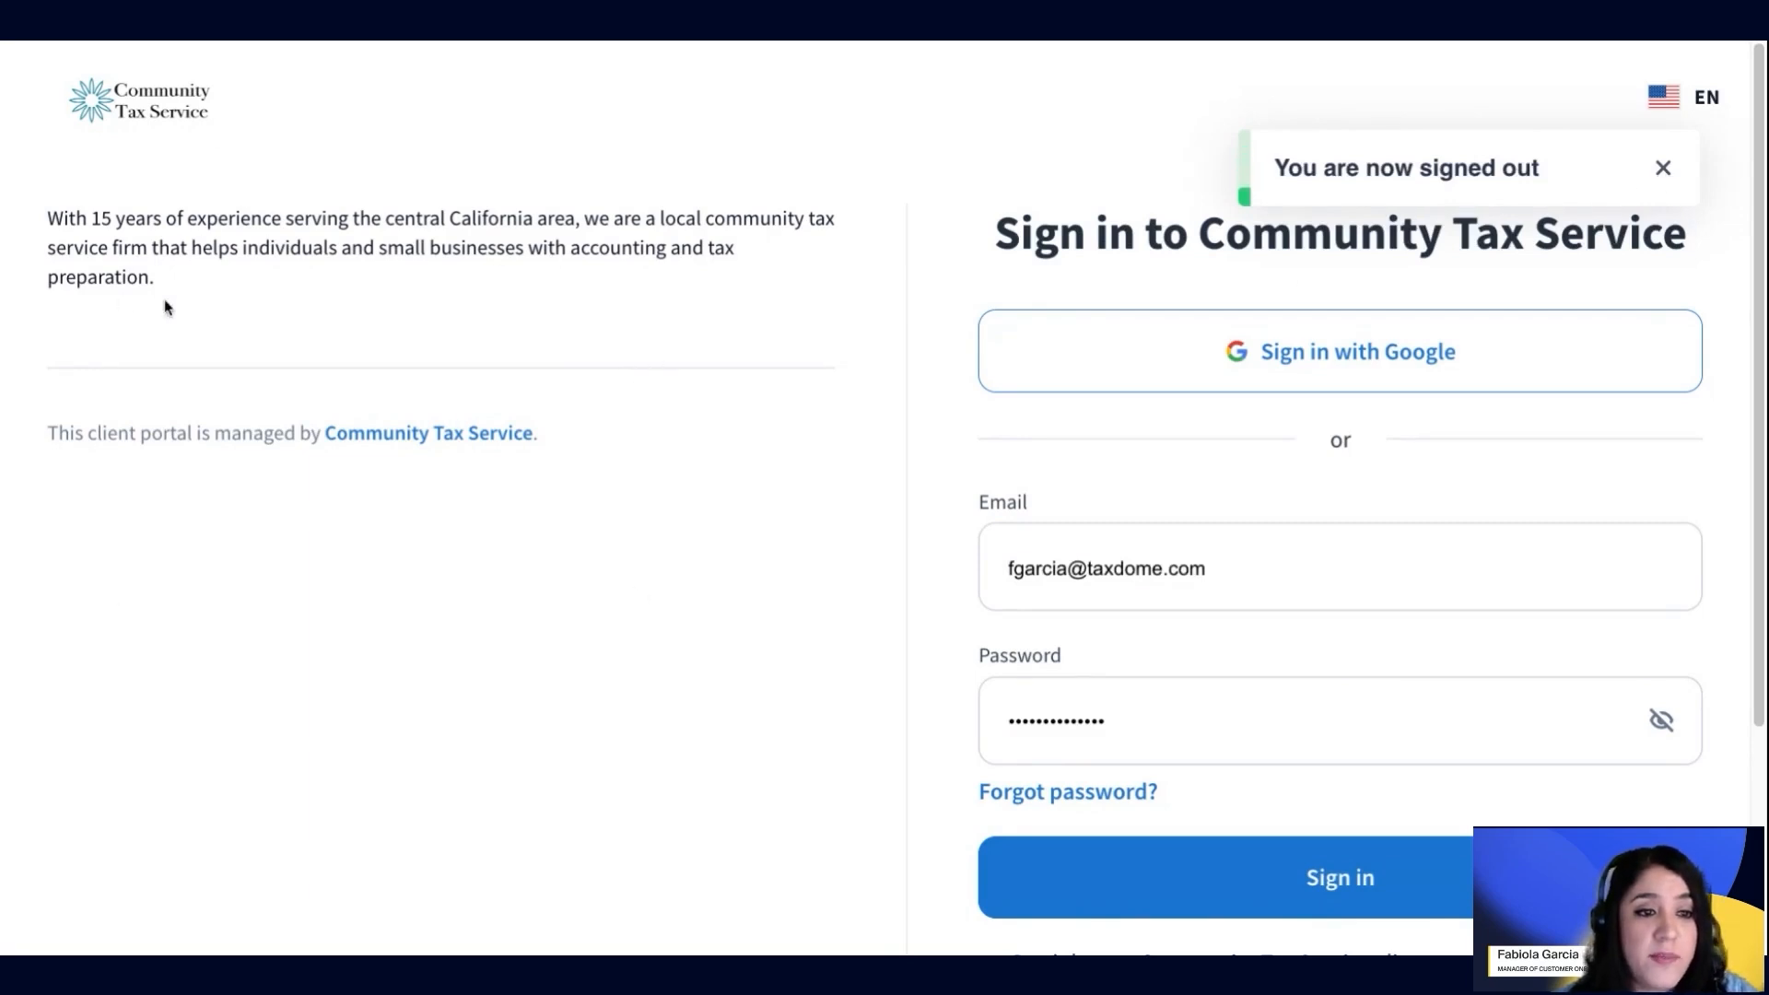
Examine the firm description and the portal management note on the sign-in page
left_click_drag(226, 296, 31, 218)
left_click_drag(645, 495, 348, 430)
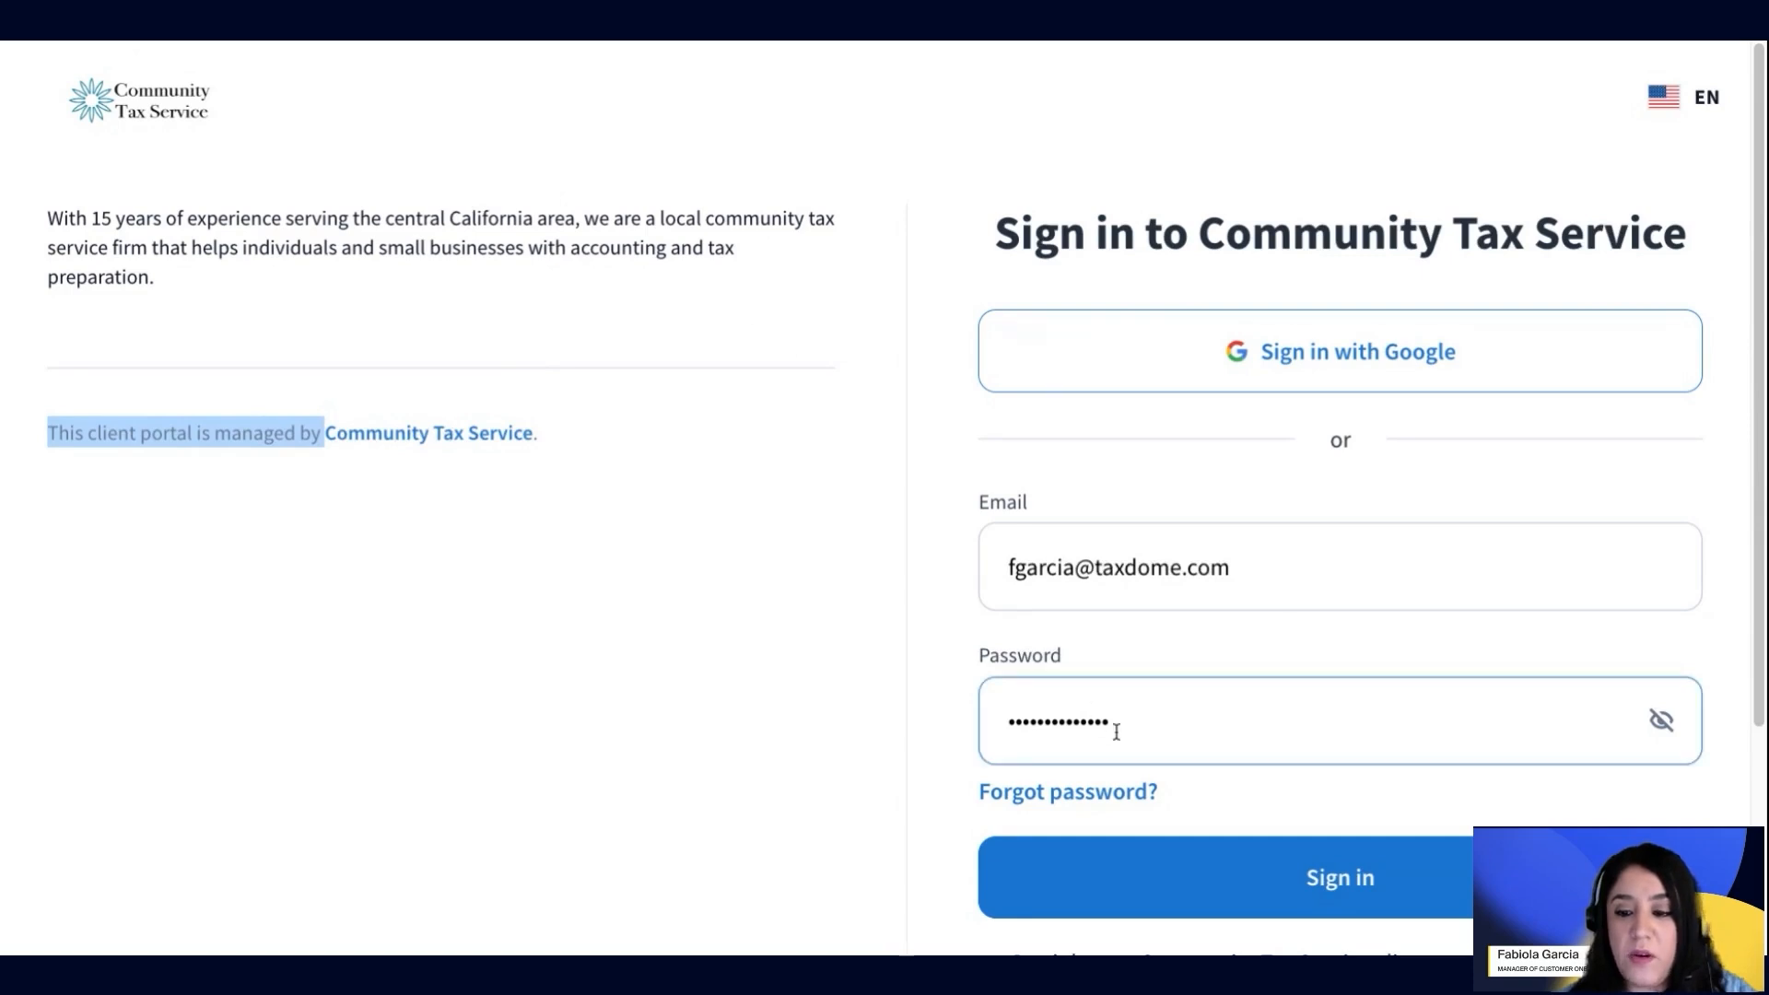
left_click(1207, 901)
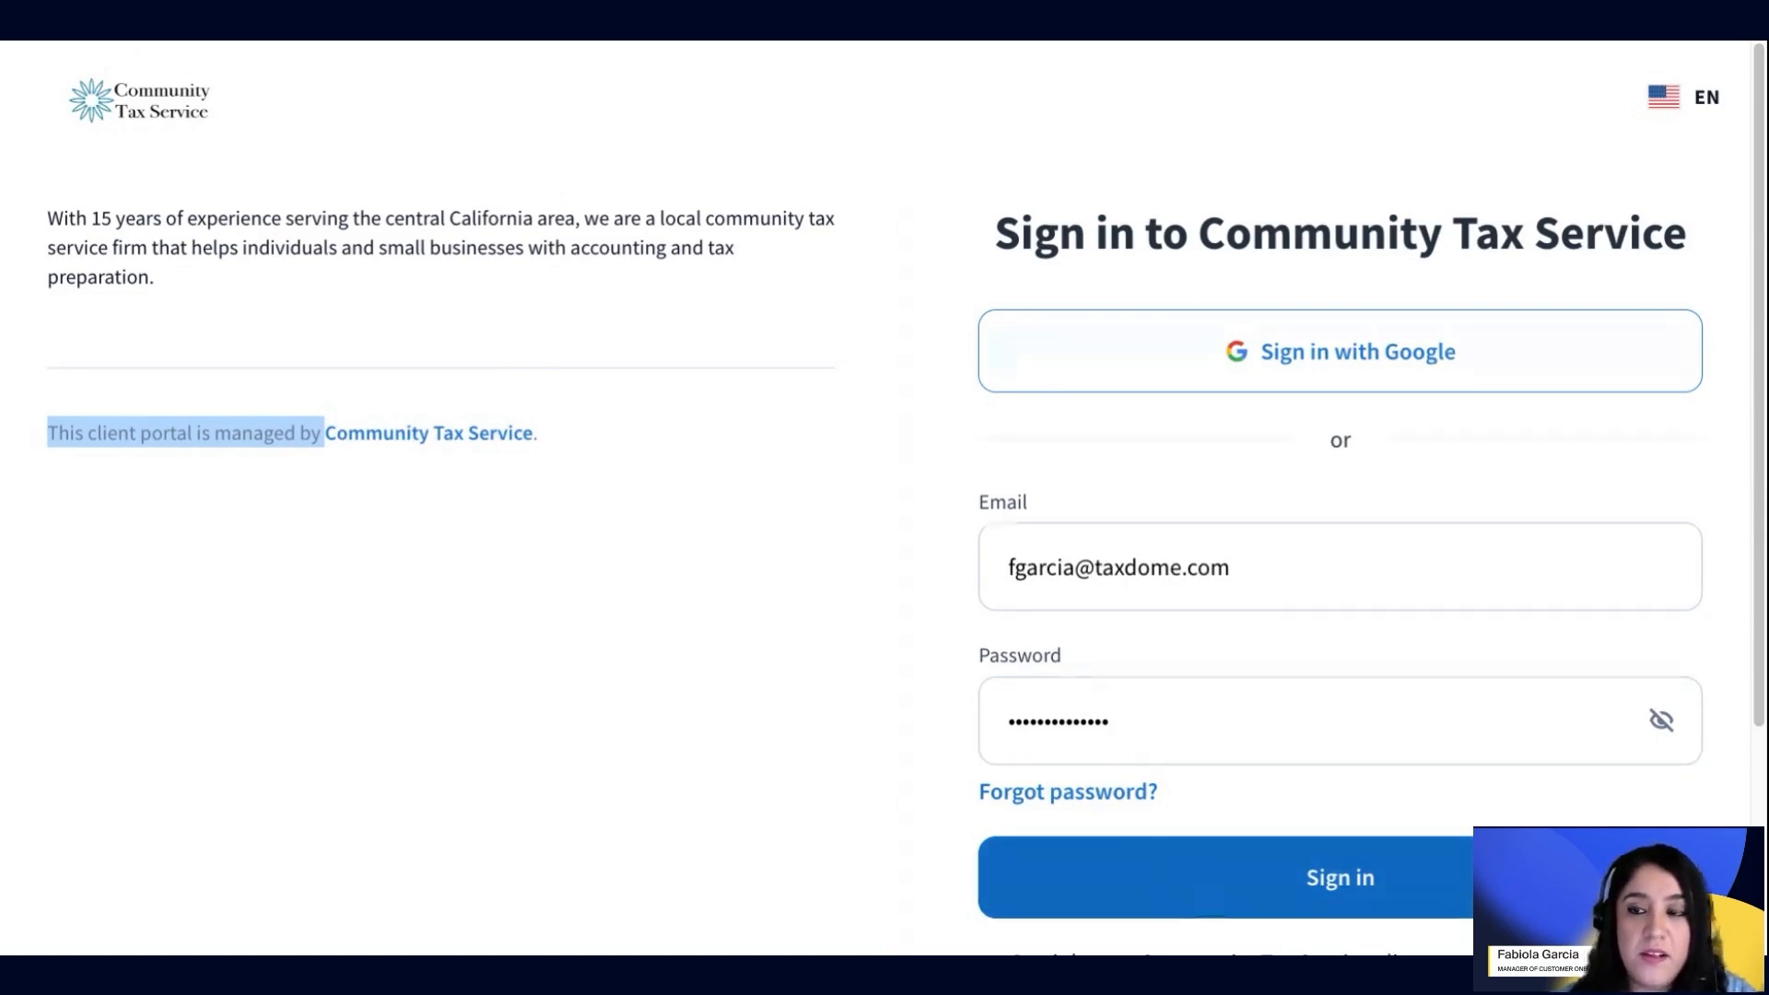
left_click_drag(153, 279, 50, 223)
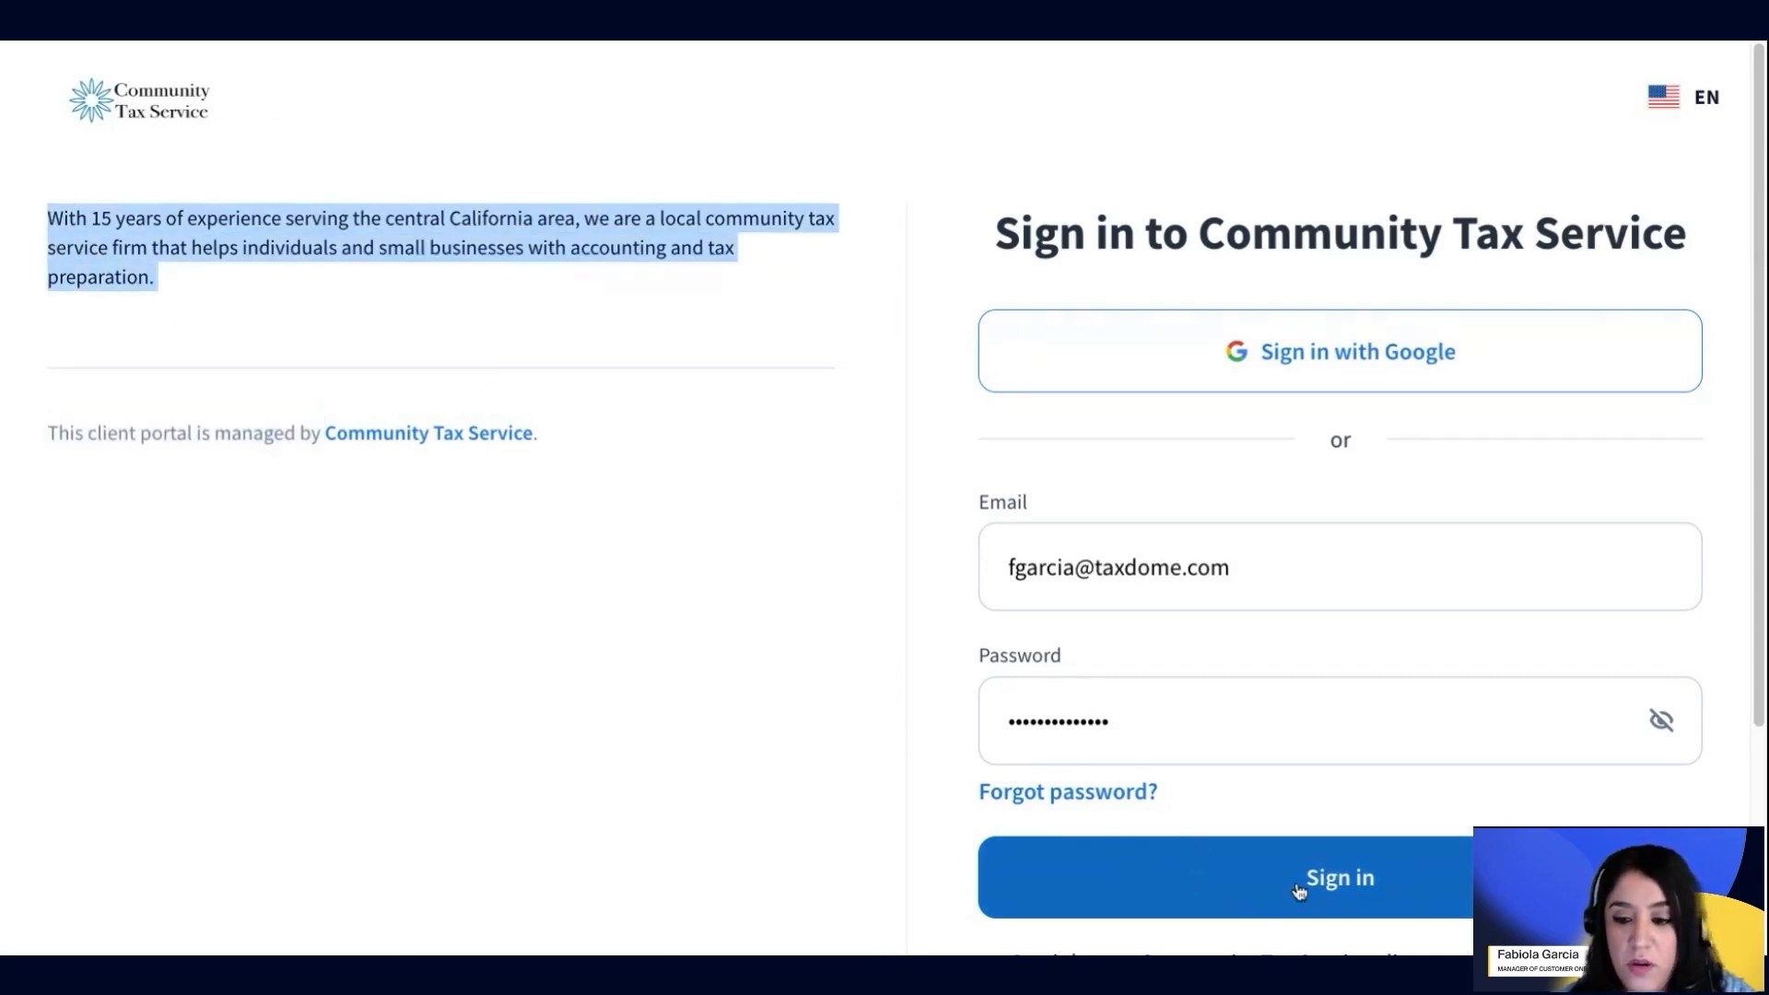
Sign back in with the prefilled credentials and reopen the Firm settings page
left_click(1408, 911)
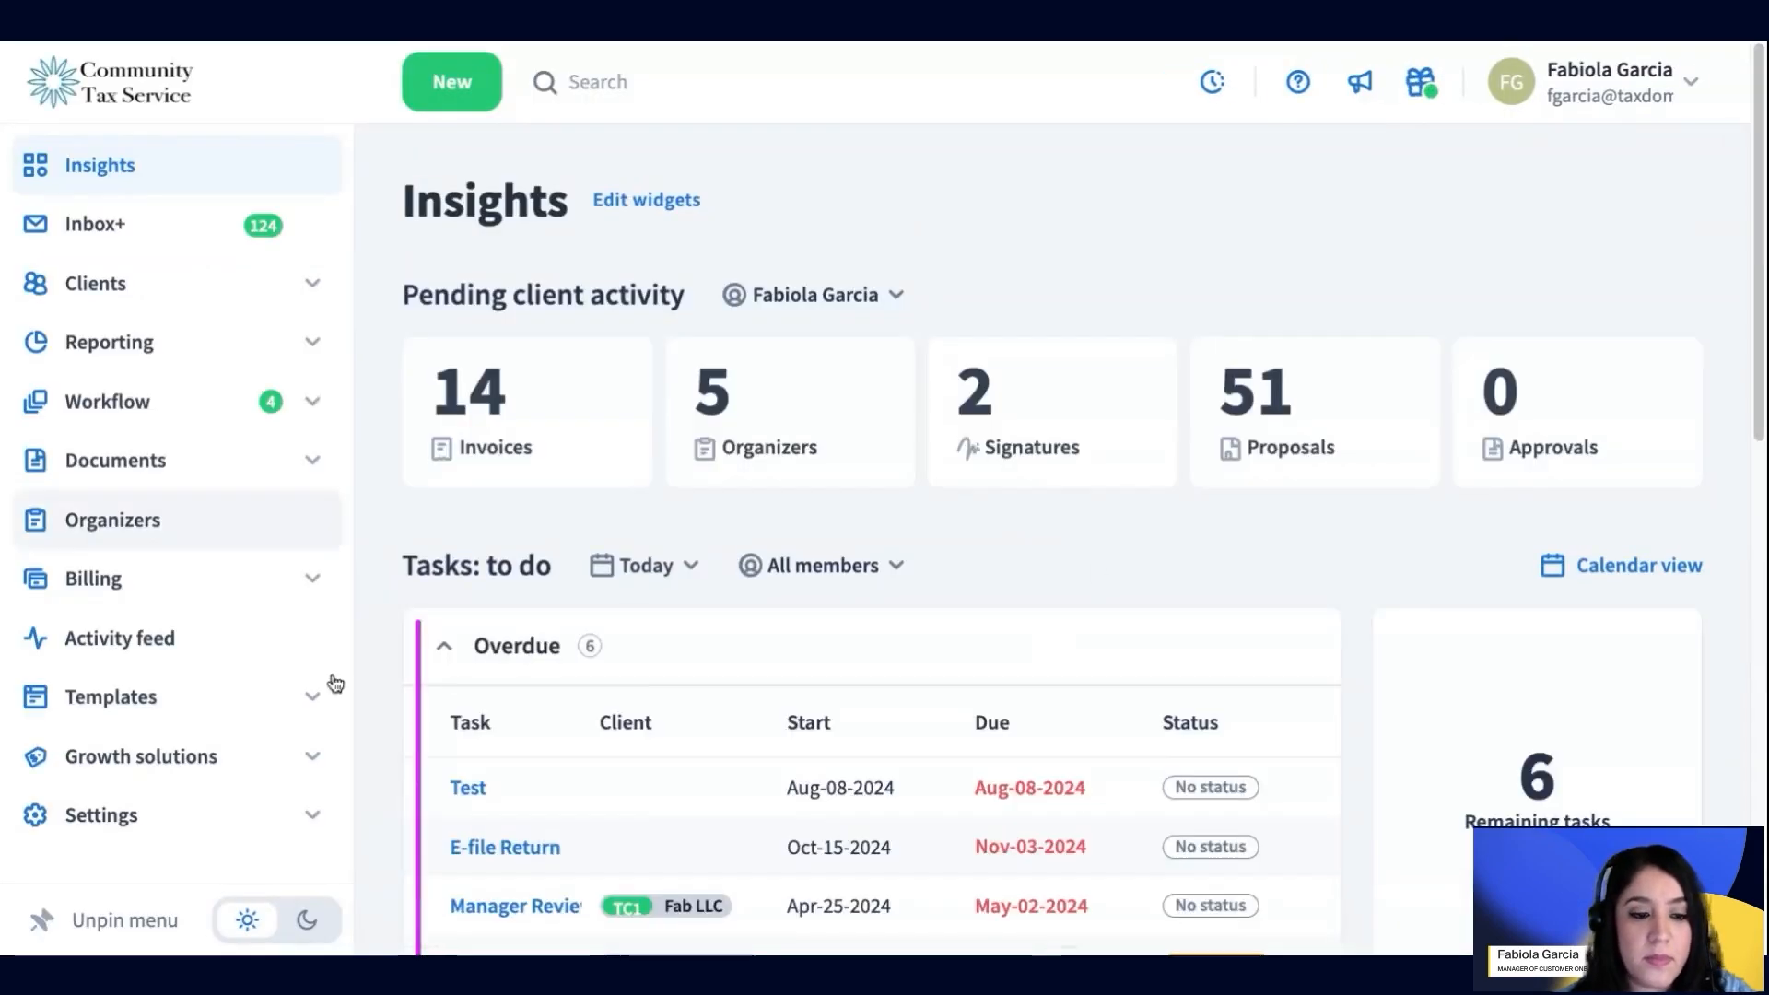
left_click(159, 820)
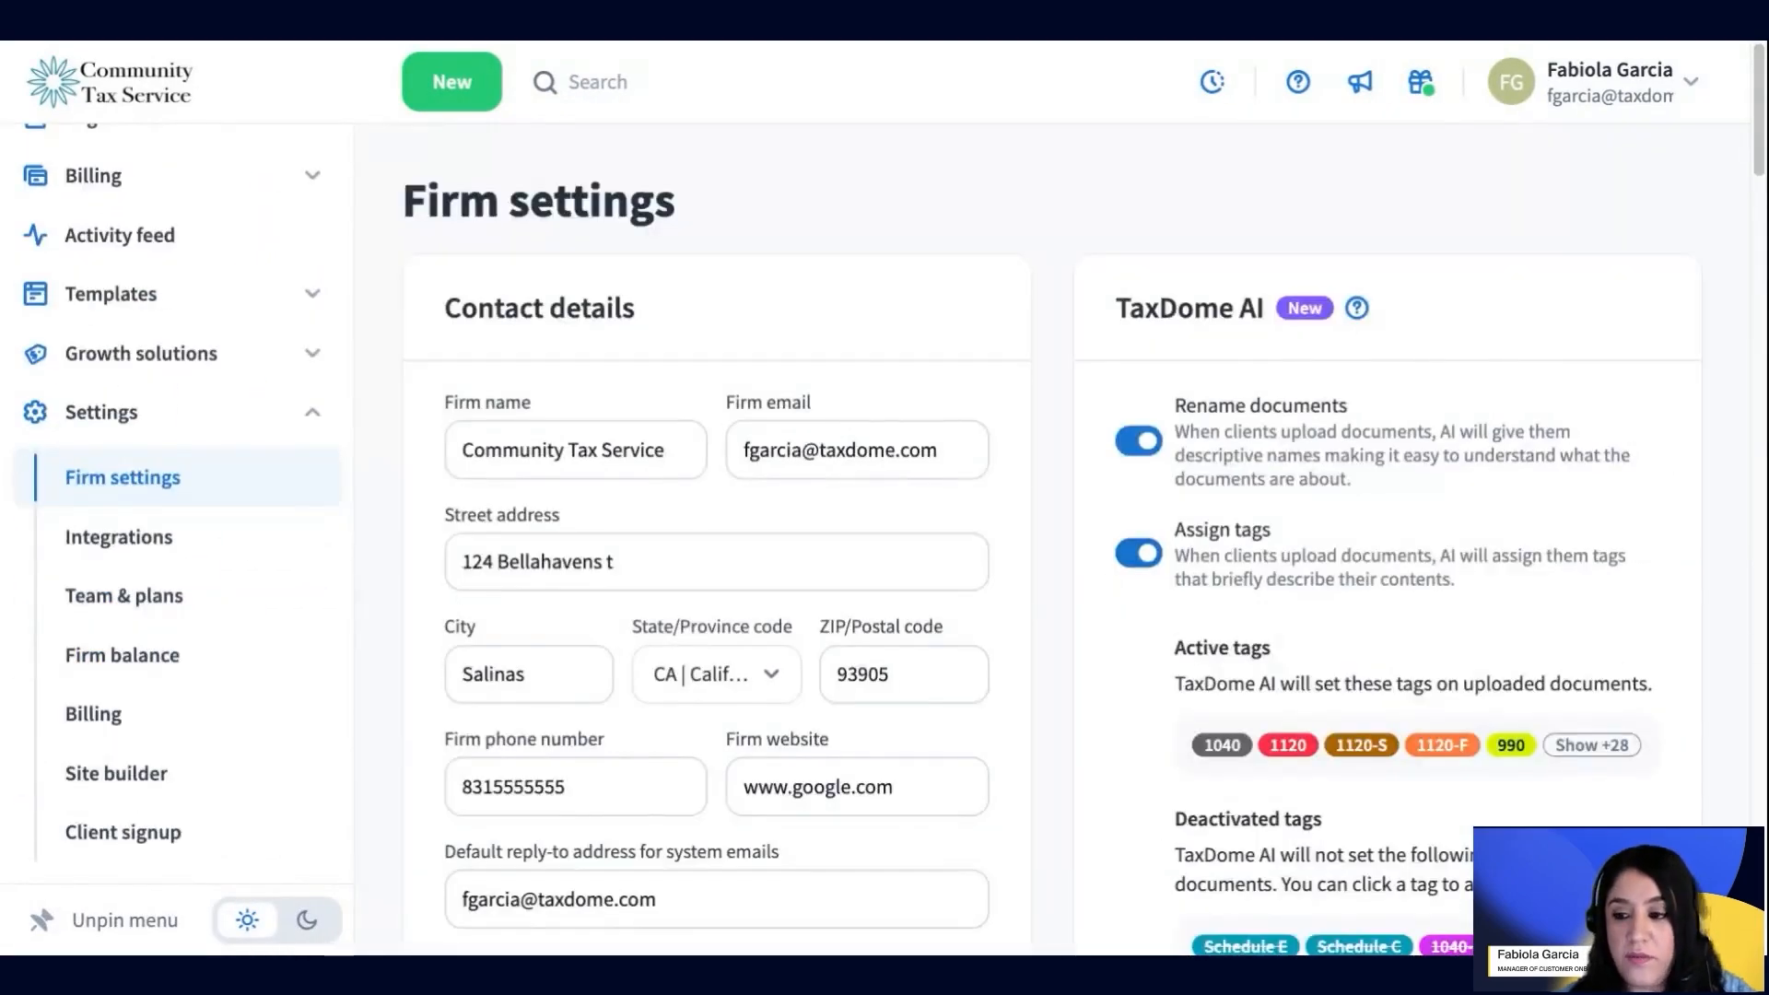
View the available default languages in the International settings section, keeping English (US)
scroll(1004, 609, "down", 8)
scroll(985, 599, "down", 10)
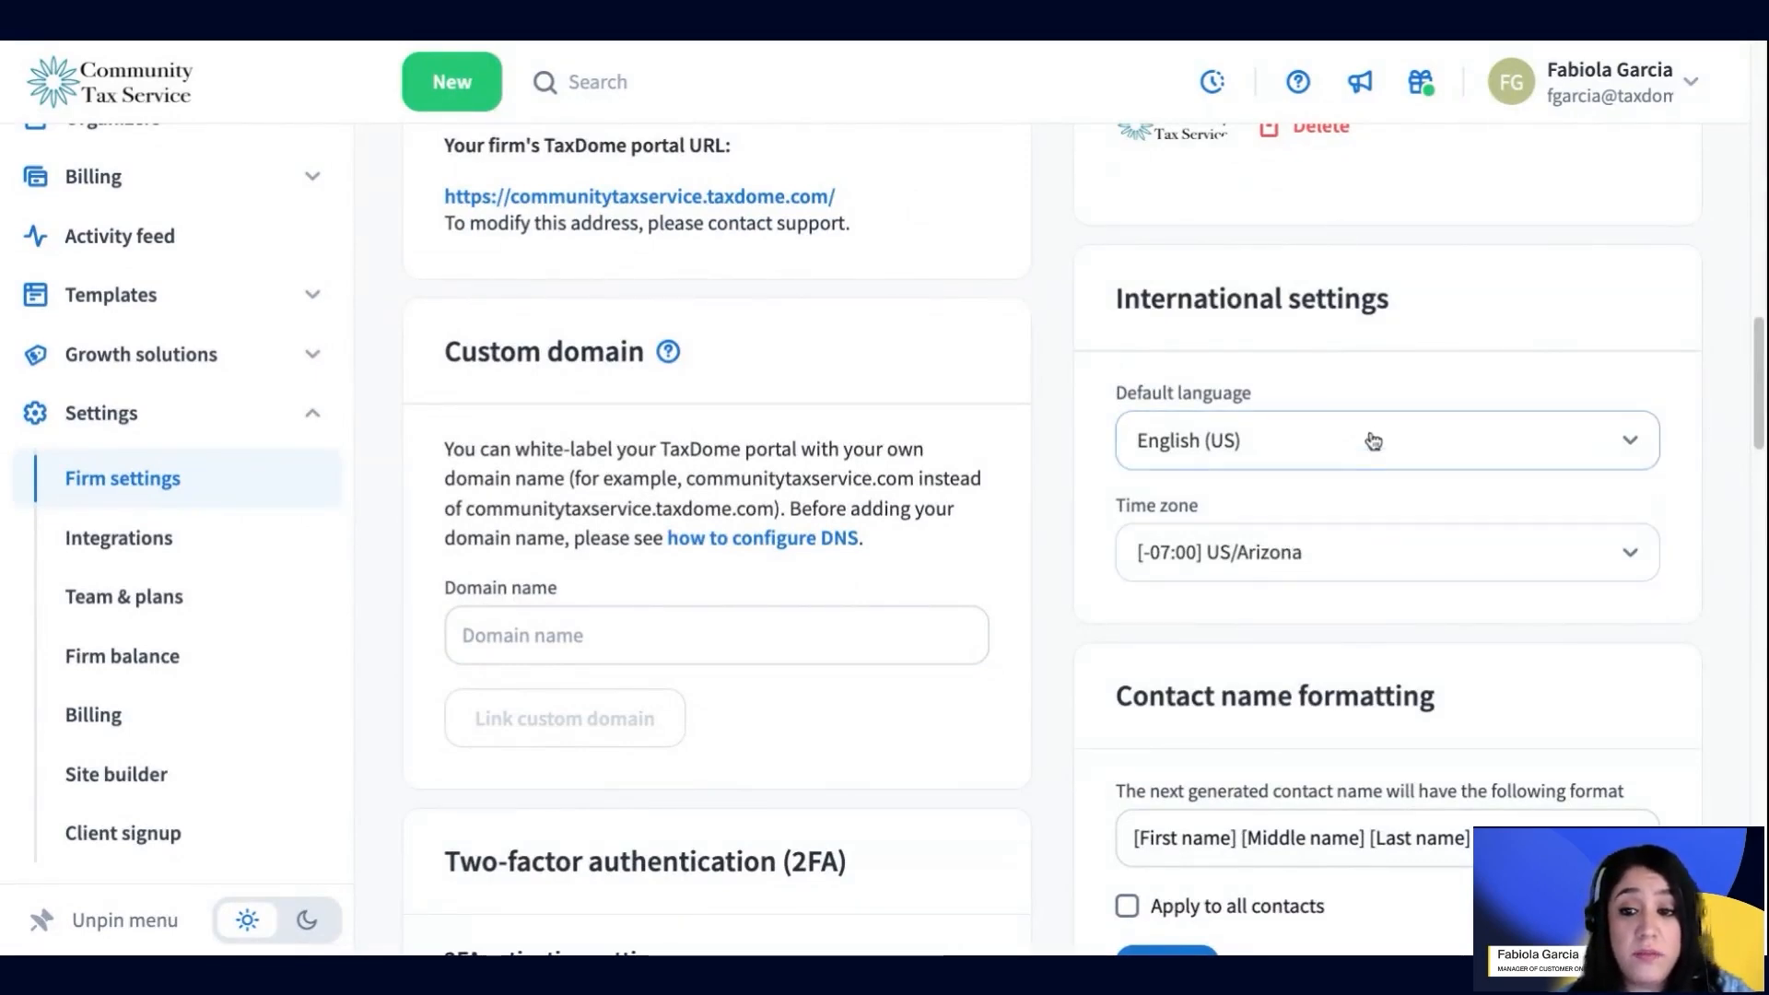
left_click(1308, 449)
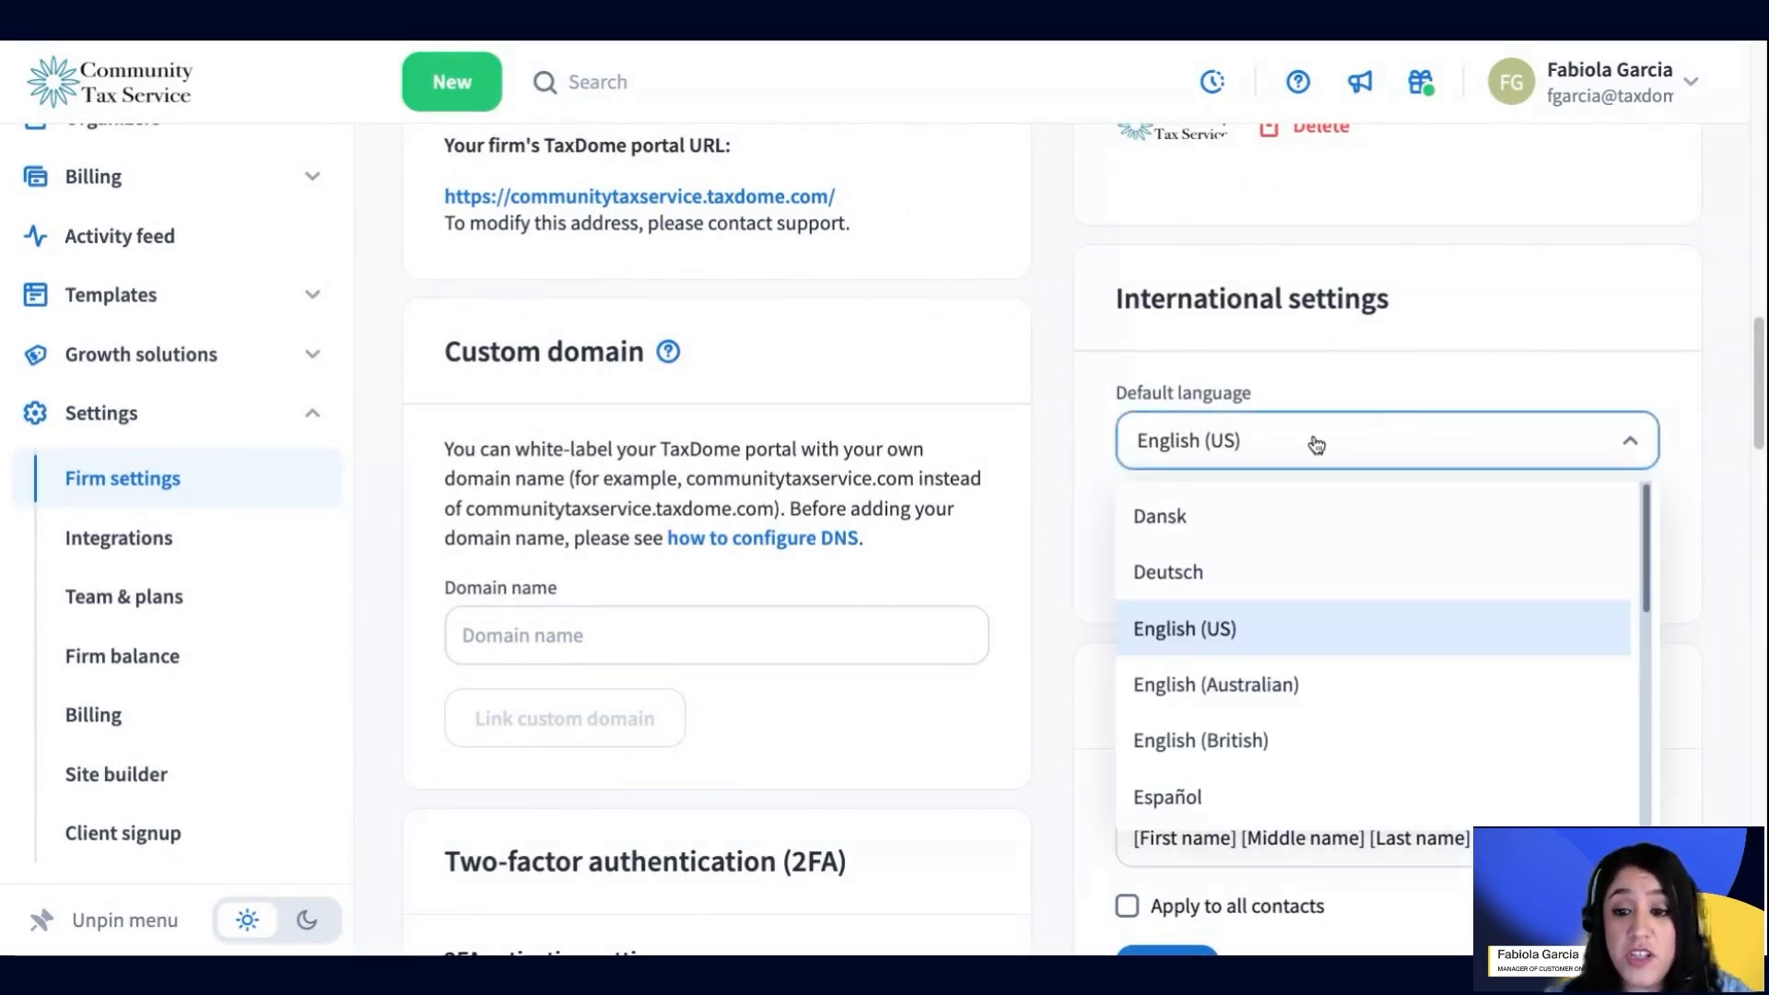
left_click(1311, 443)
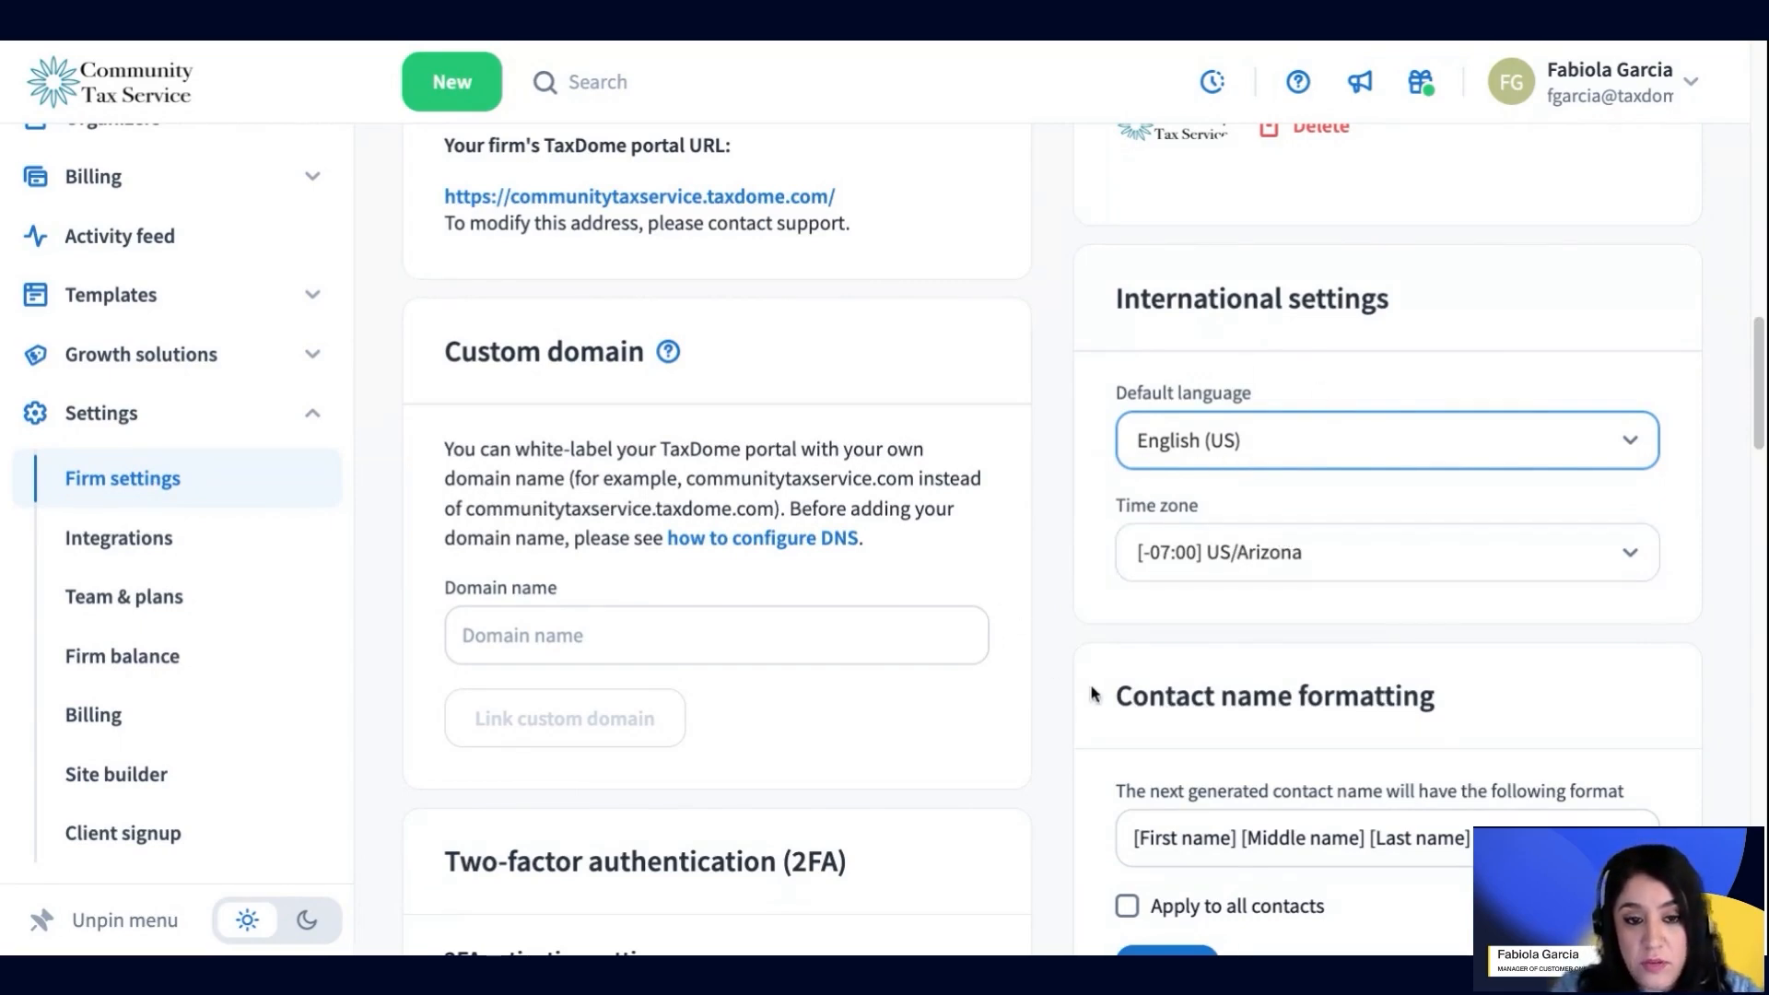
Review the remaining firm settings, from time zone, contact name formatting and 2FA through signatures, account access, folder template and system-generated emails
scroll(1090, 693, "down", 1)
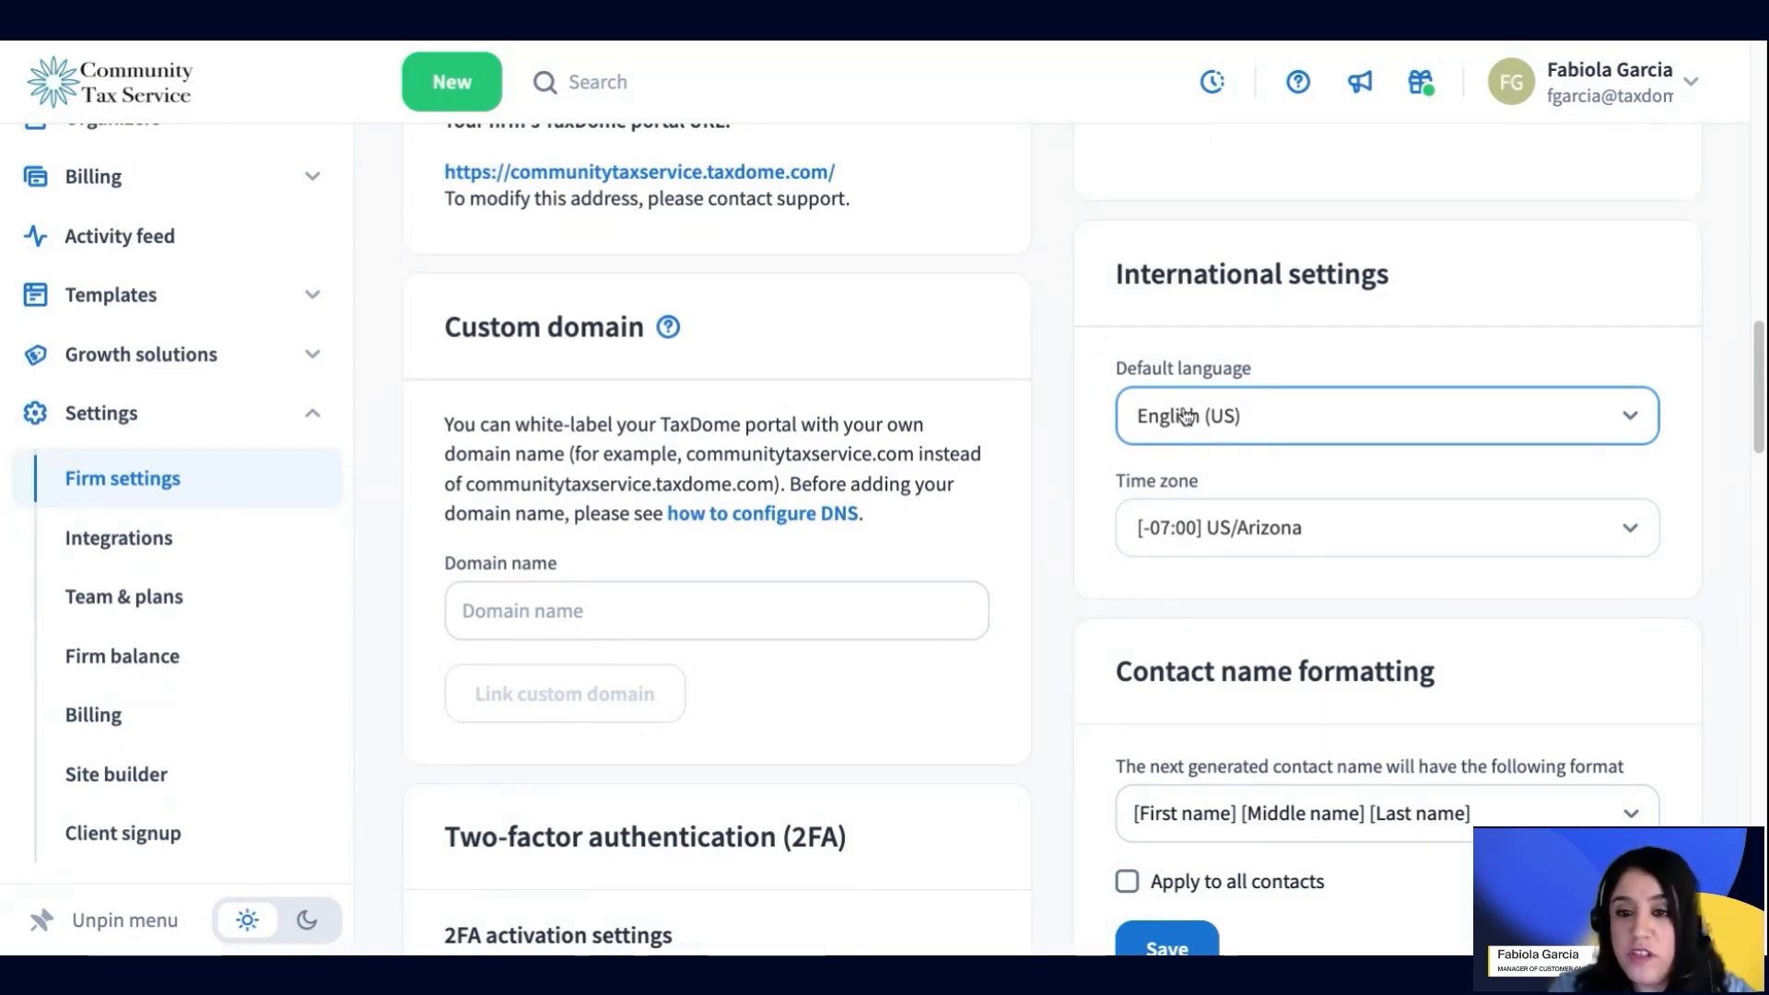
scroll(1069, 650, "down", 1)
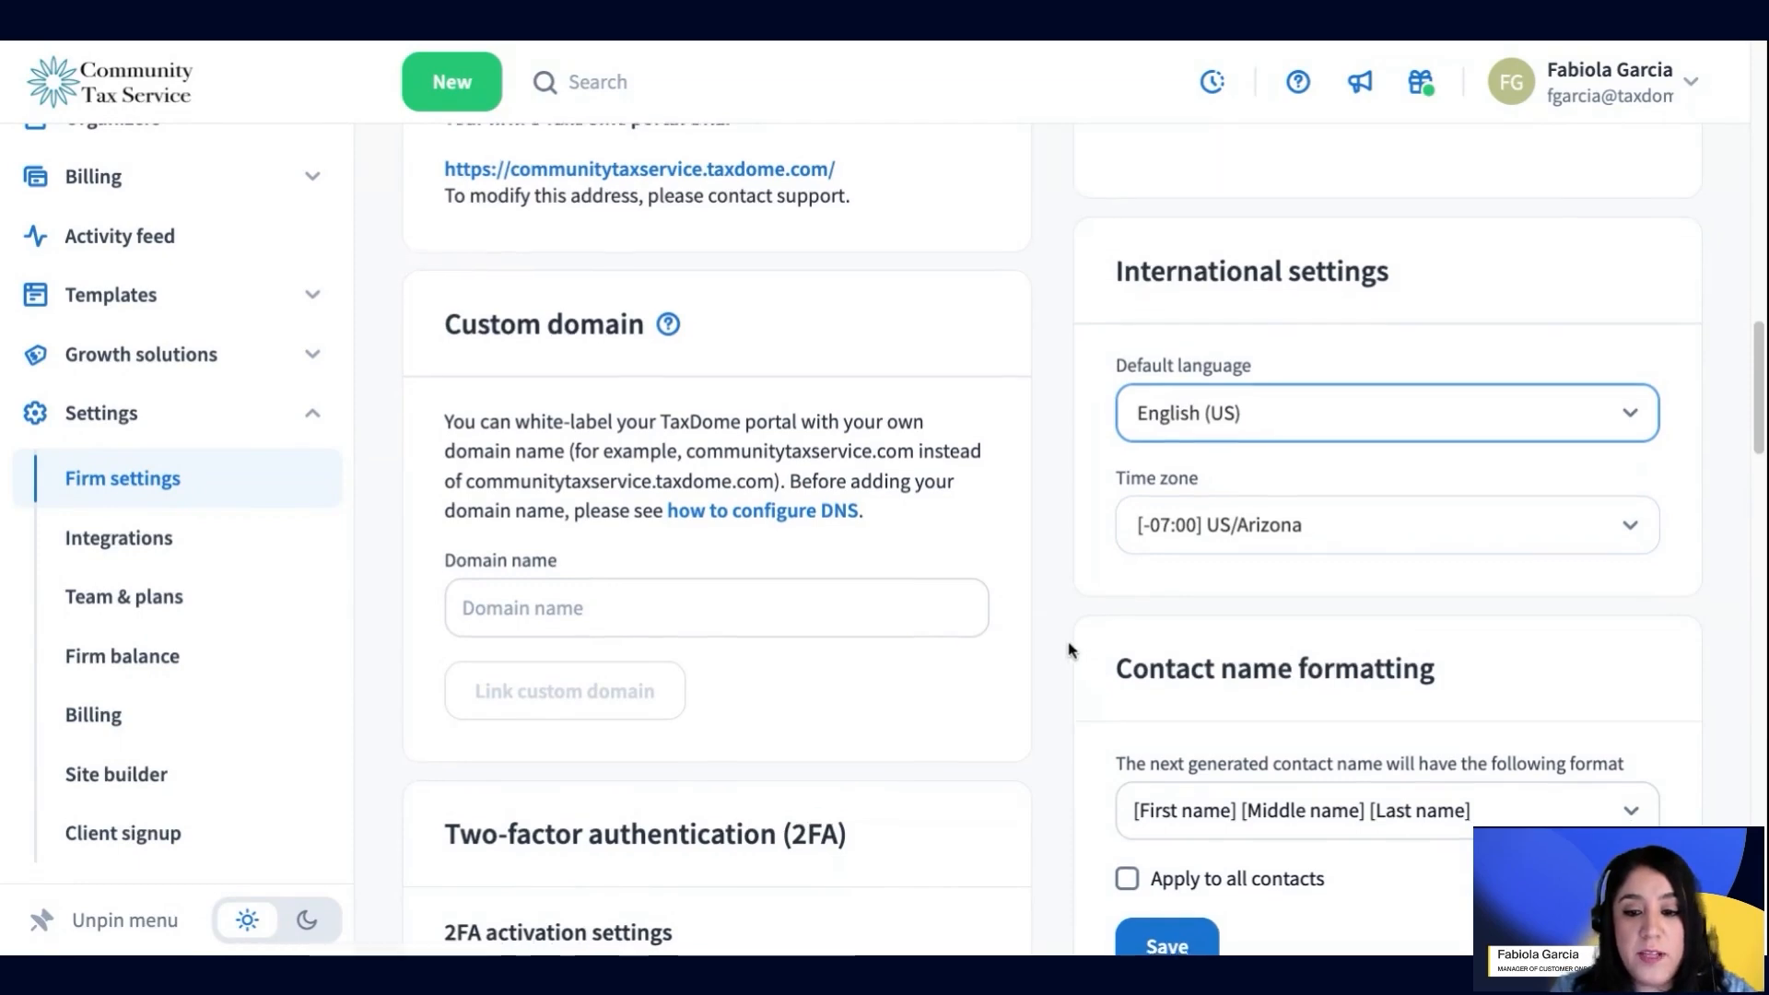
scroll(1070, 649, "down", 2)
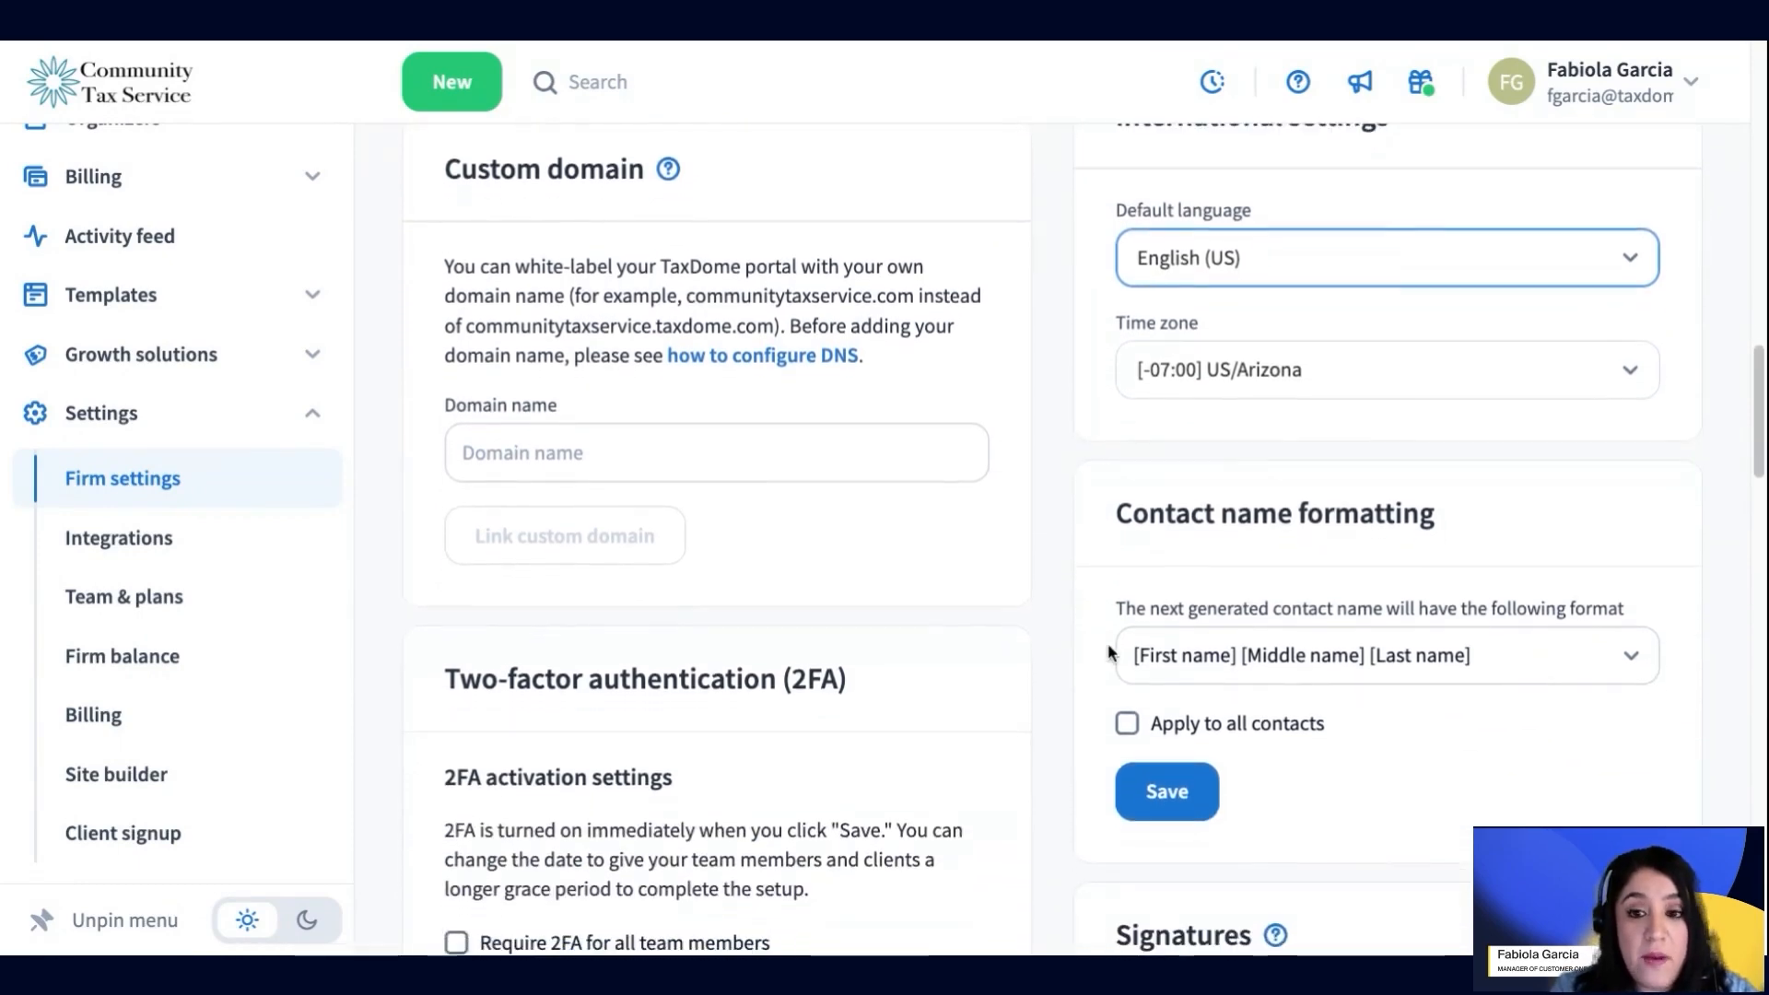
scroll(1068, 627, "down", 5)
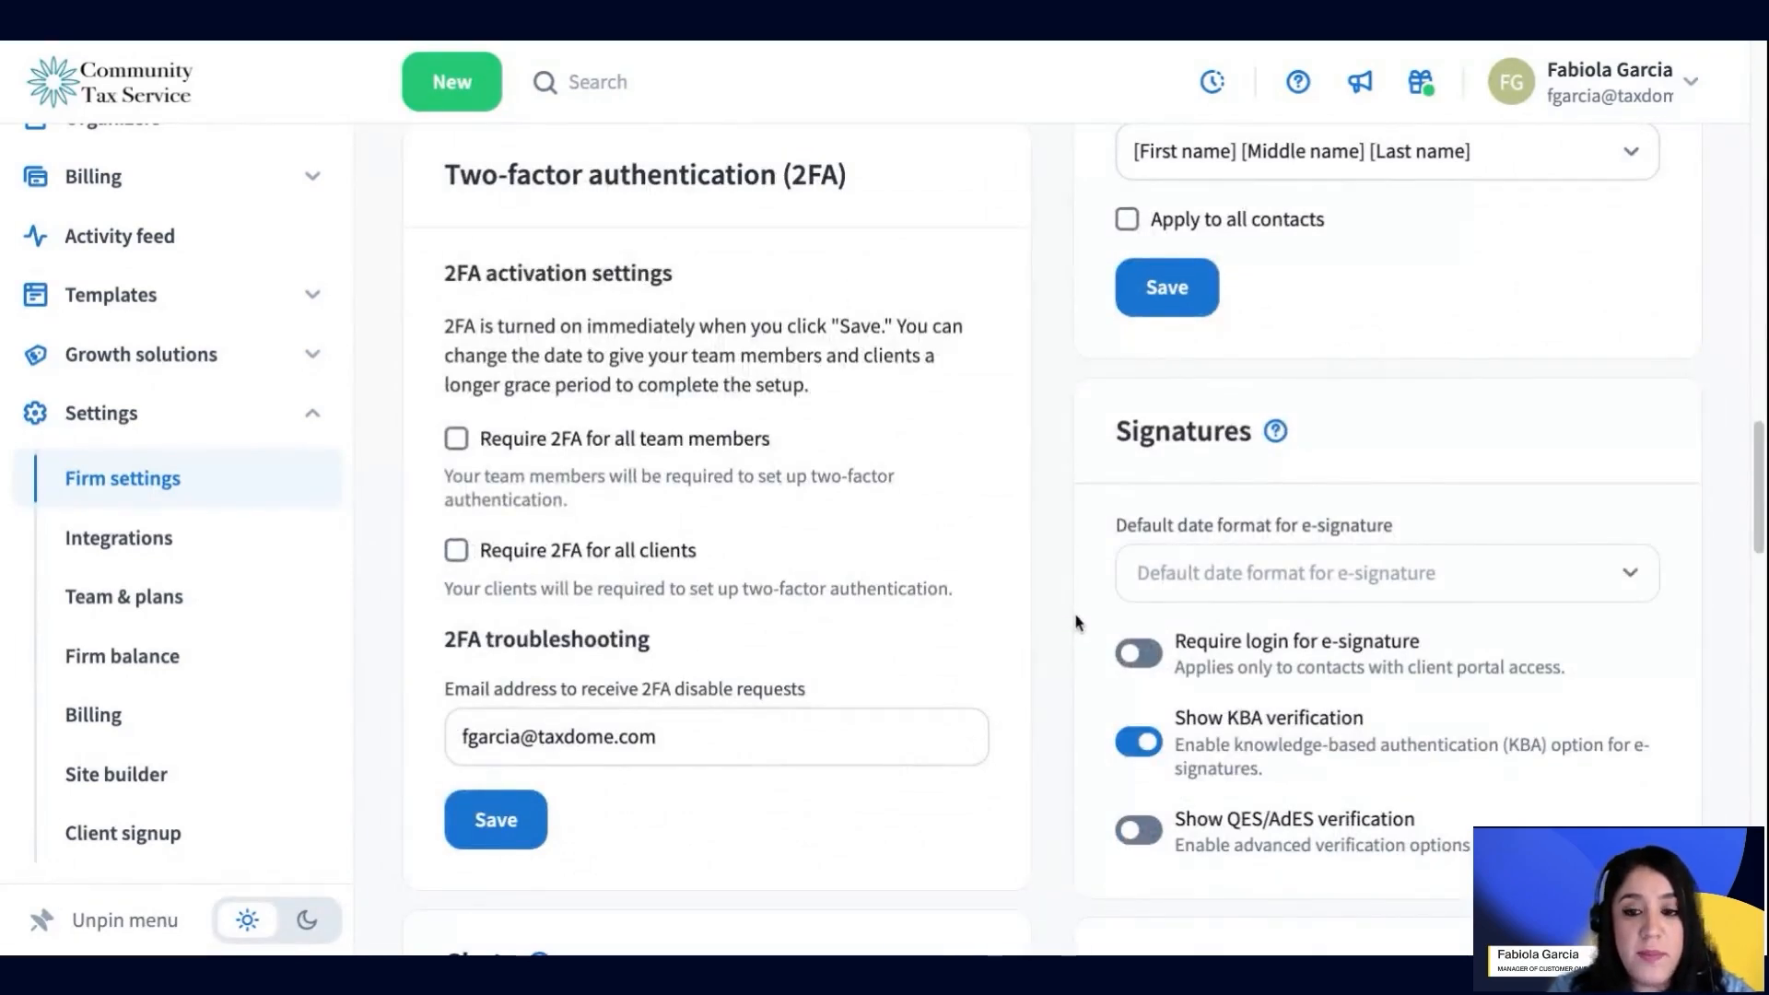
scroll(1076, 622, "down", 5)
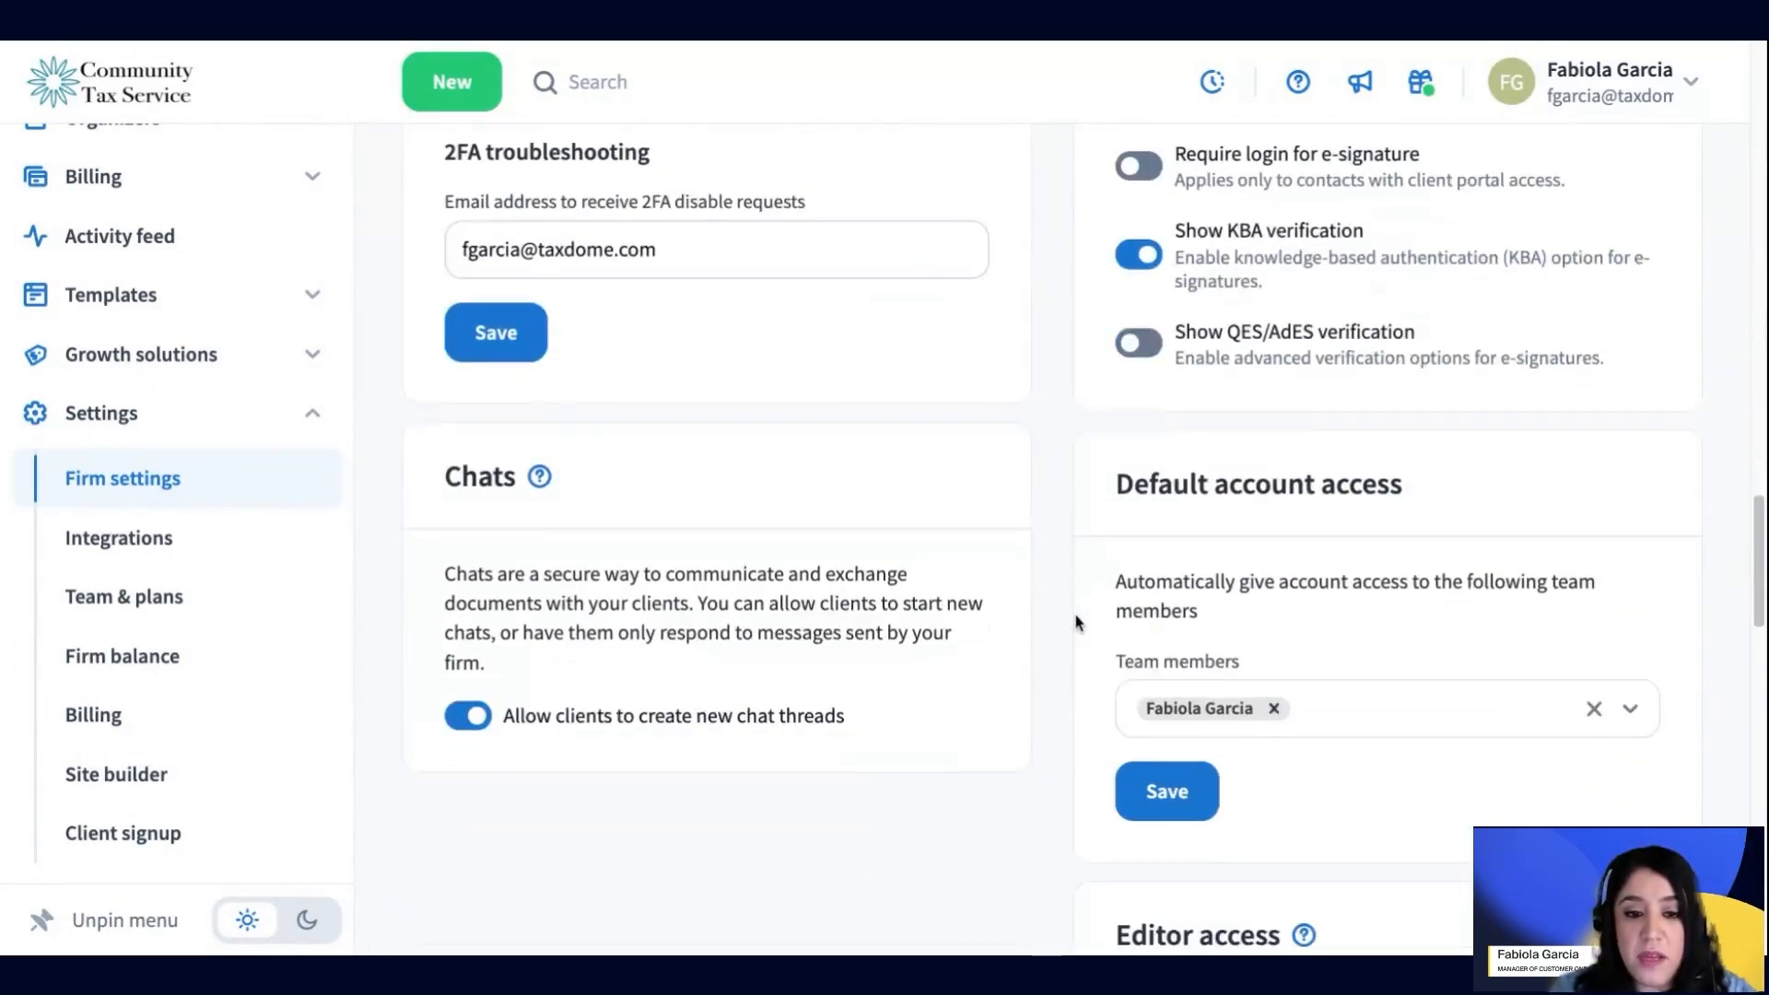
scroll(1077, 623, "down", 5)
scroll(1076, 622, "down", 4)
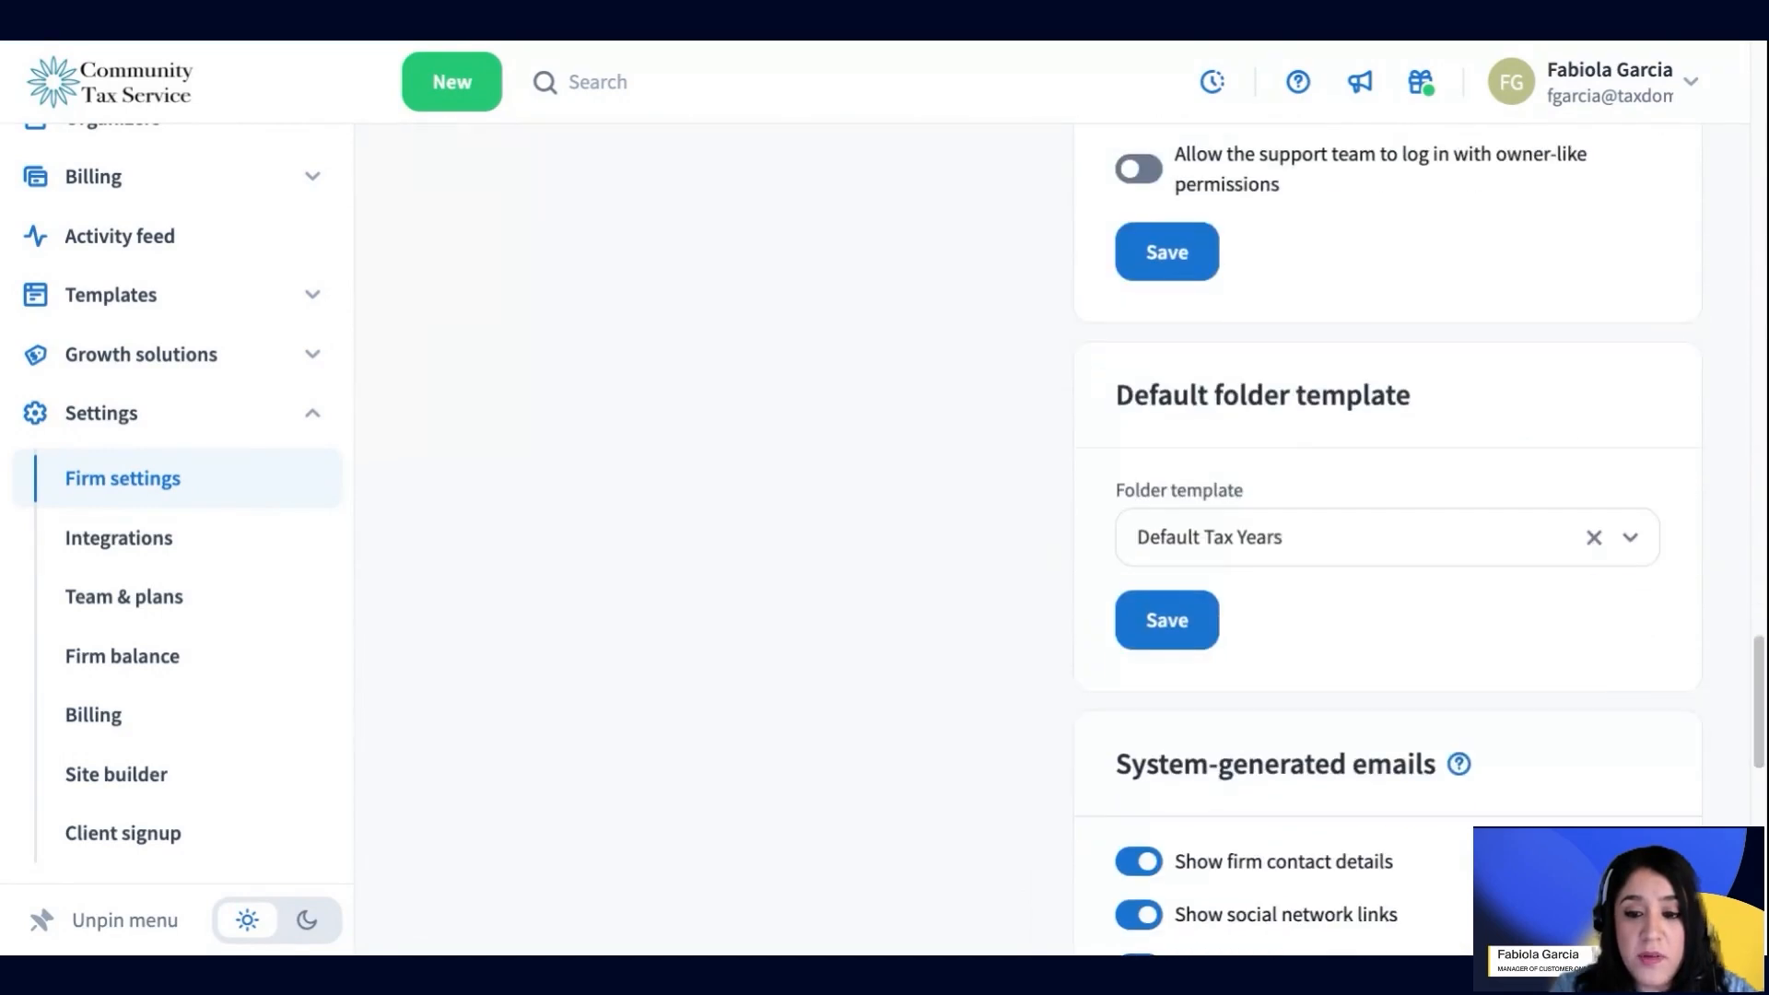
scroll(1076, 623, "down", 3)
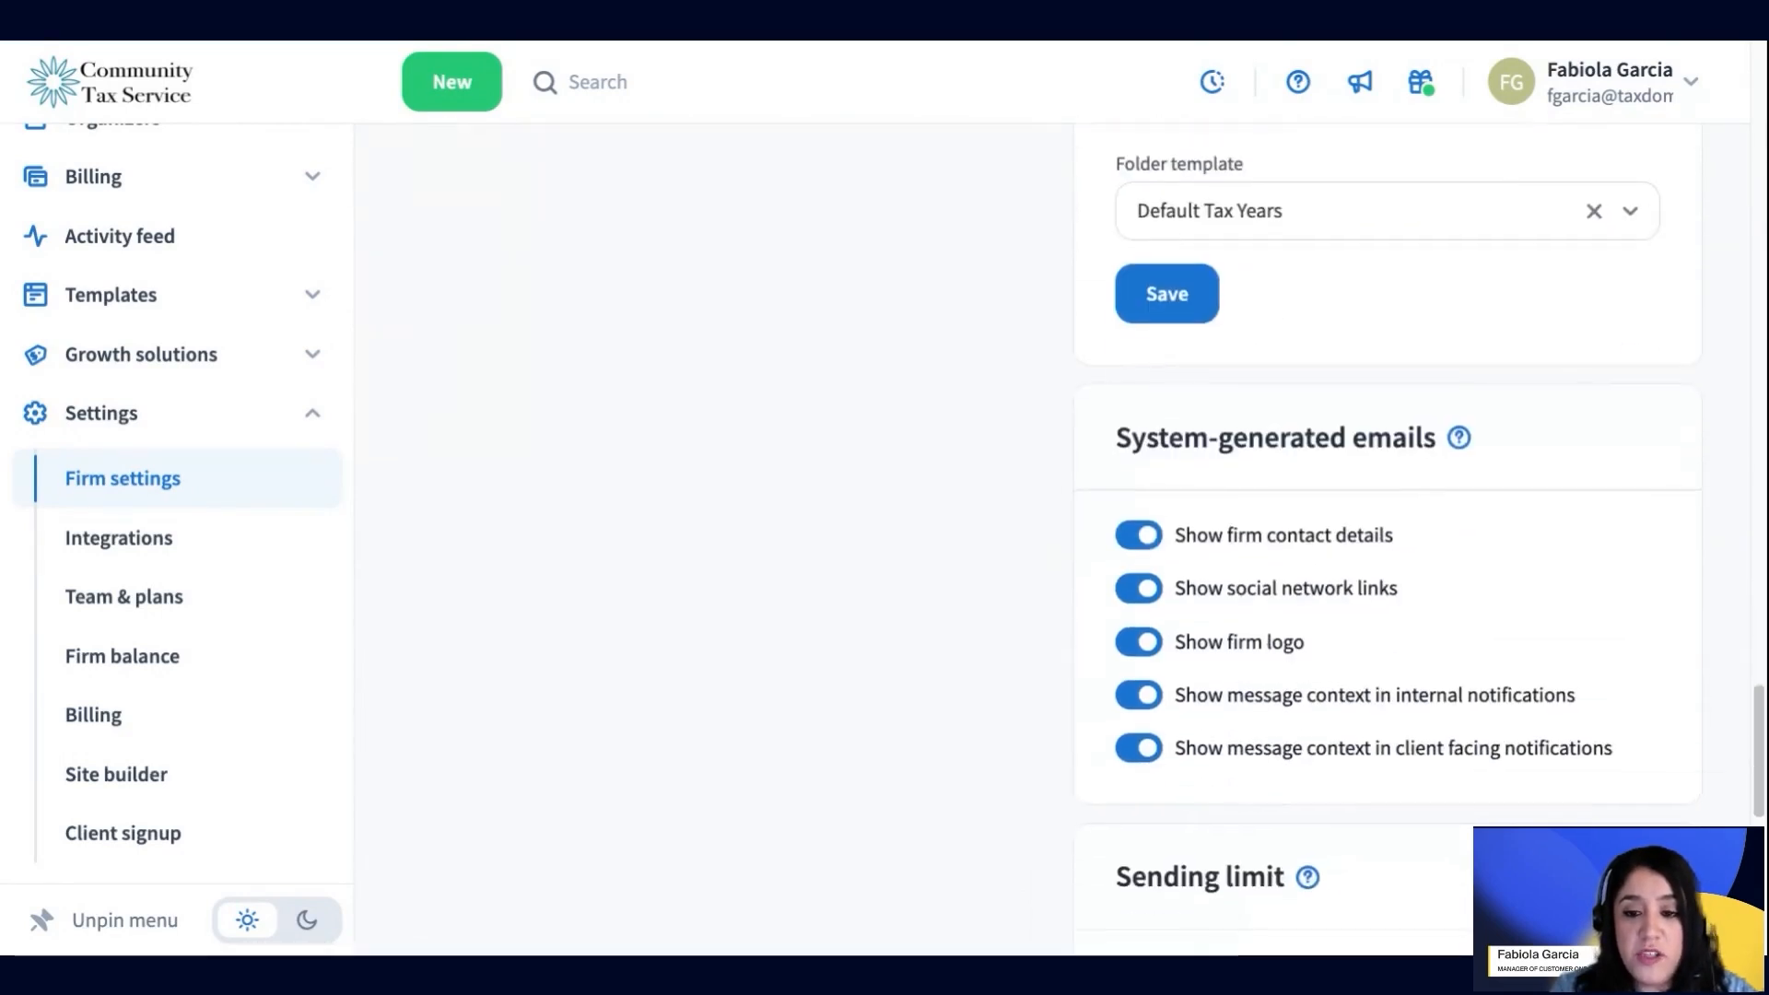
Review the daily email sending limit, the client portal settings and the client portal announcement section of the firm settings
scroll(1076, 623, "down", 2)
scroll(1077, 623, "down", 3)
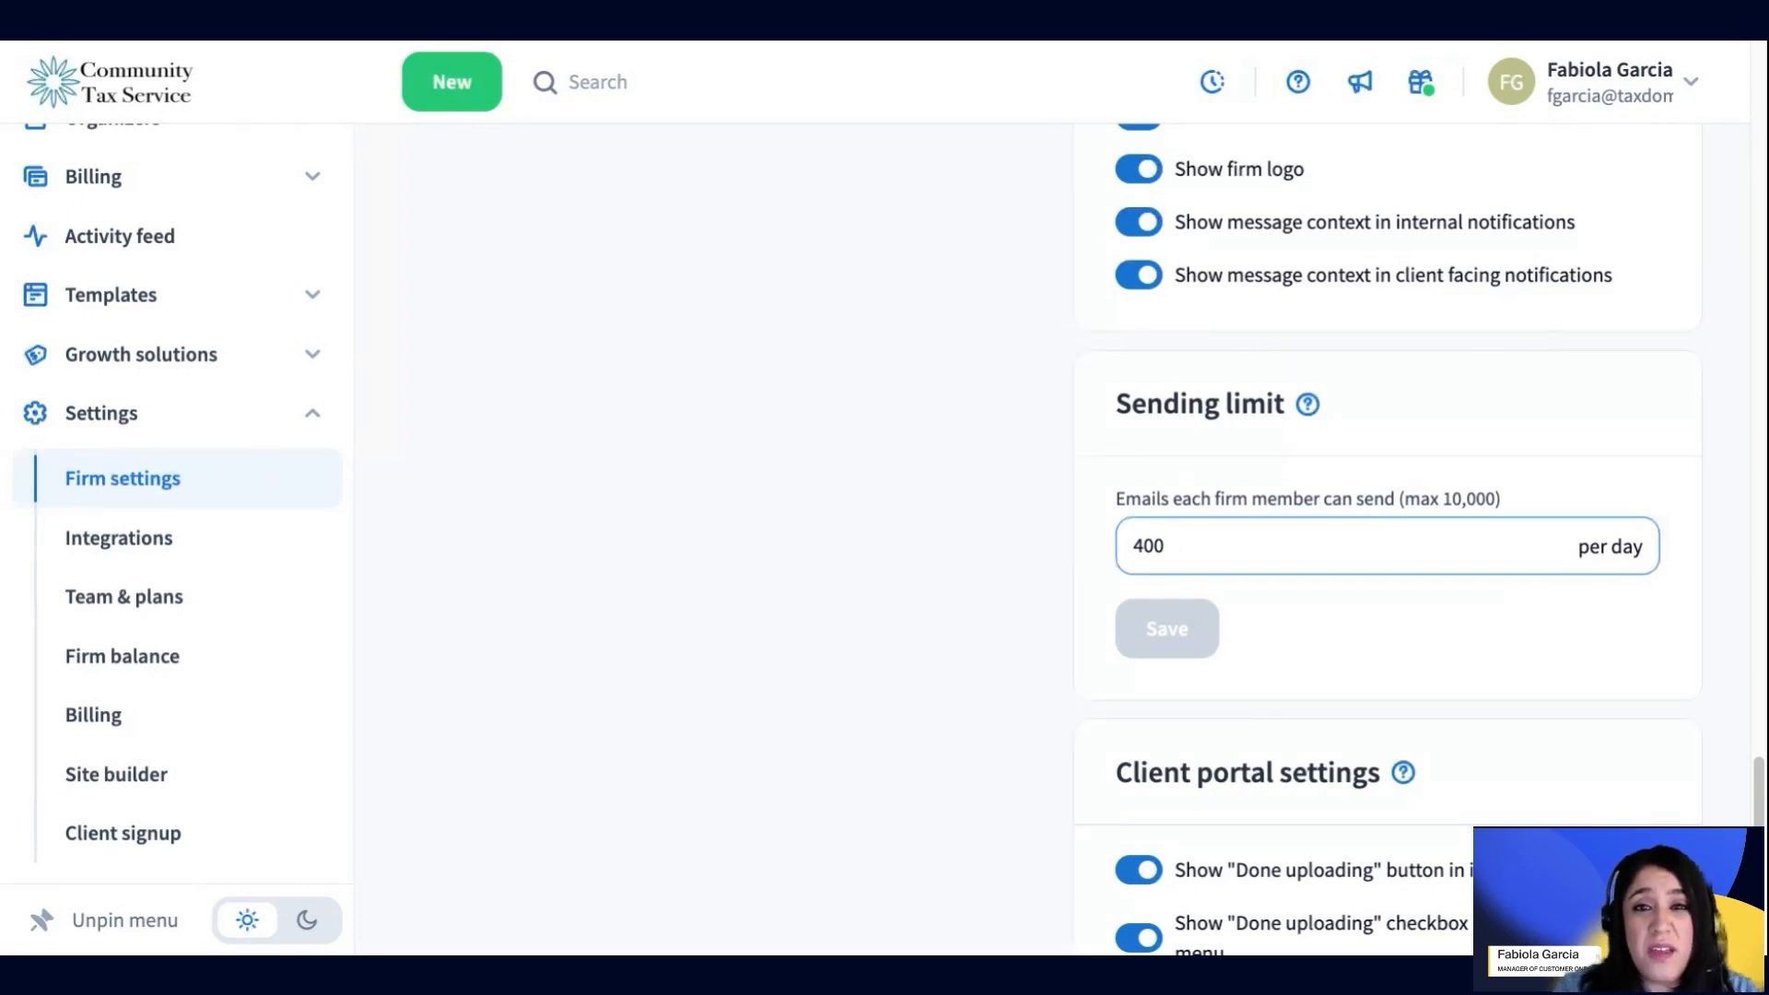
left_click(1275, 543)
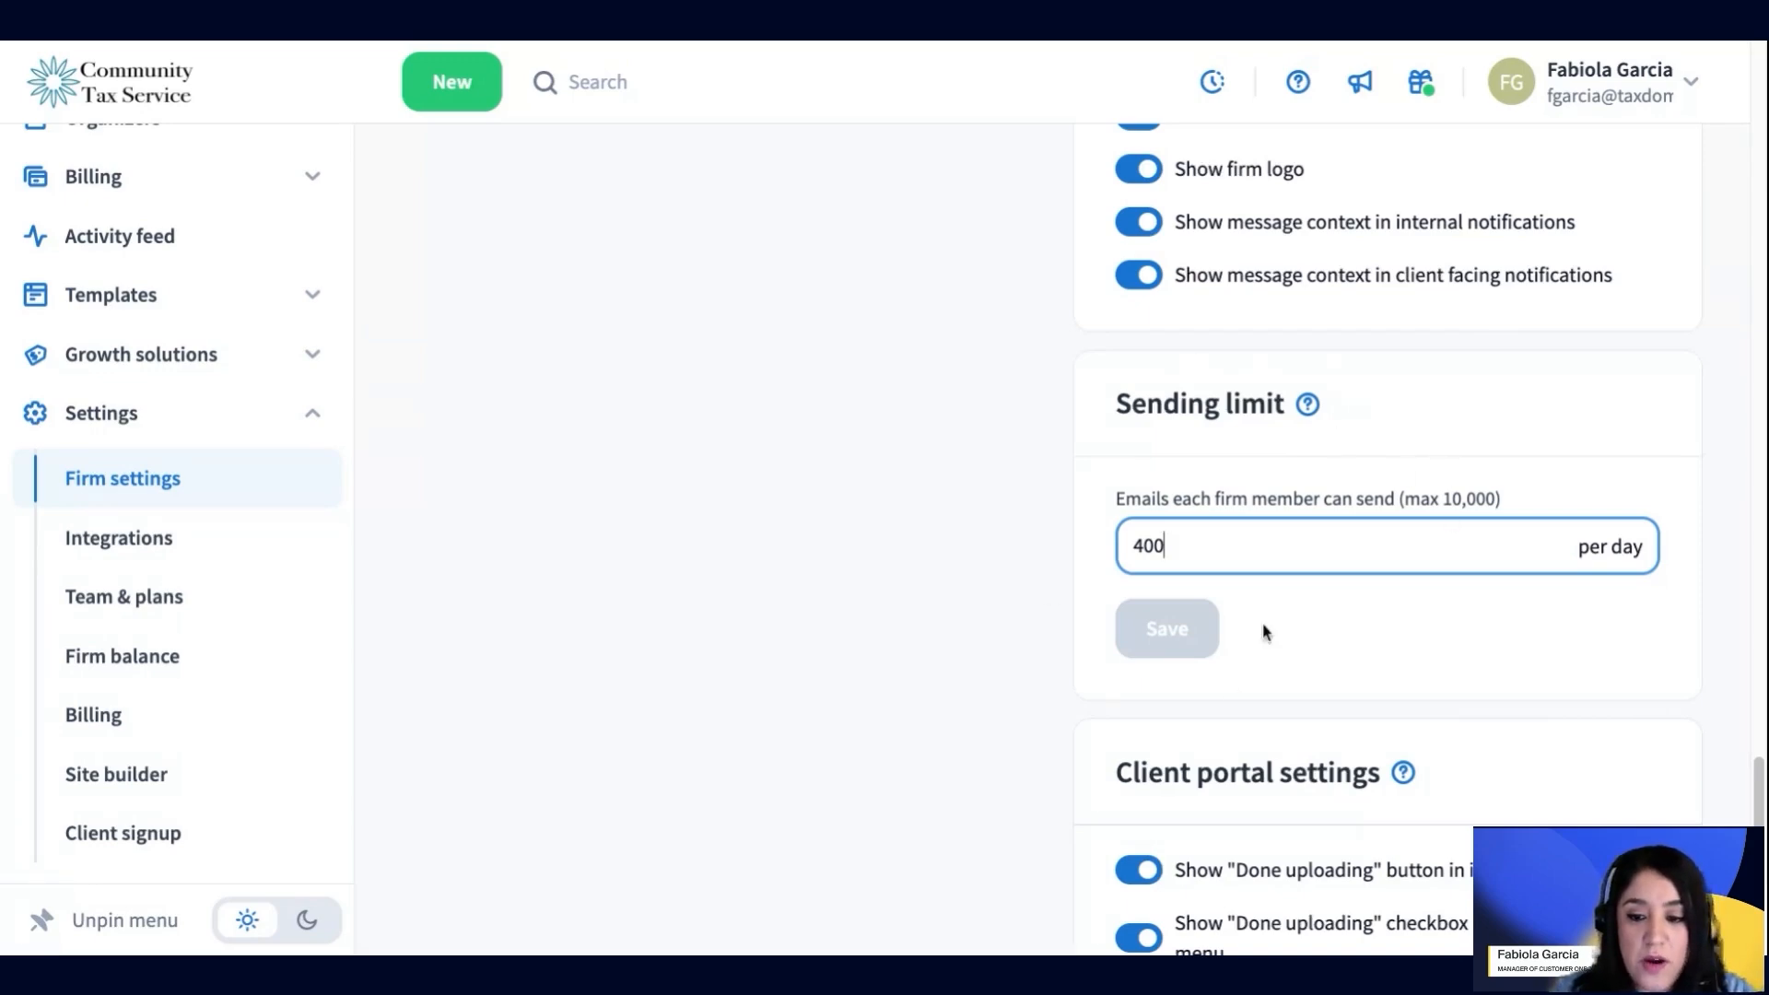
scroll(1237, 653, "down", 5)
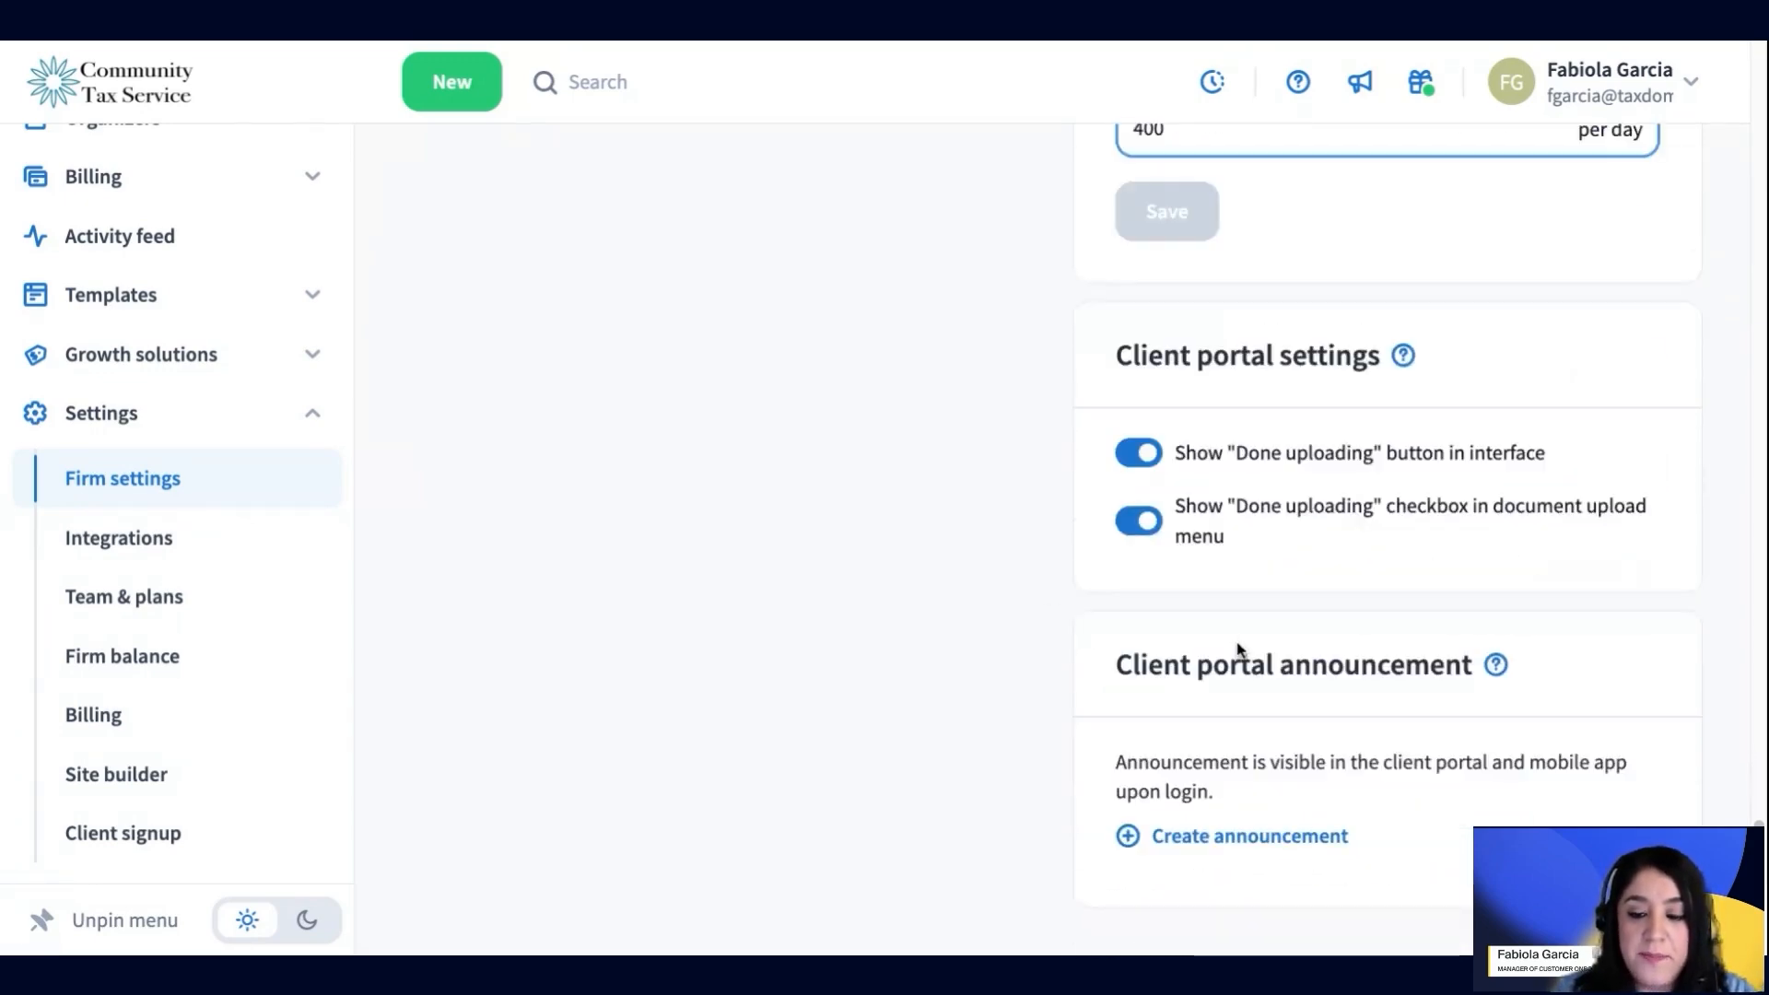
Return to the Contact details and TaxDome AI sections at the beginning of the Firm settings page
scroll(1237, 652, "up", 3)
scroll(1236, 645, "up", 10)
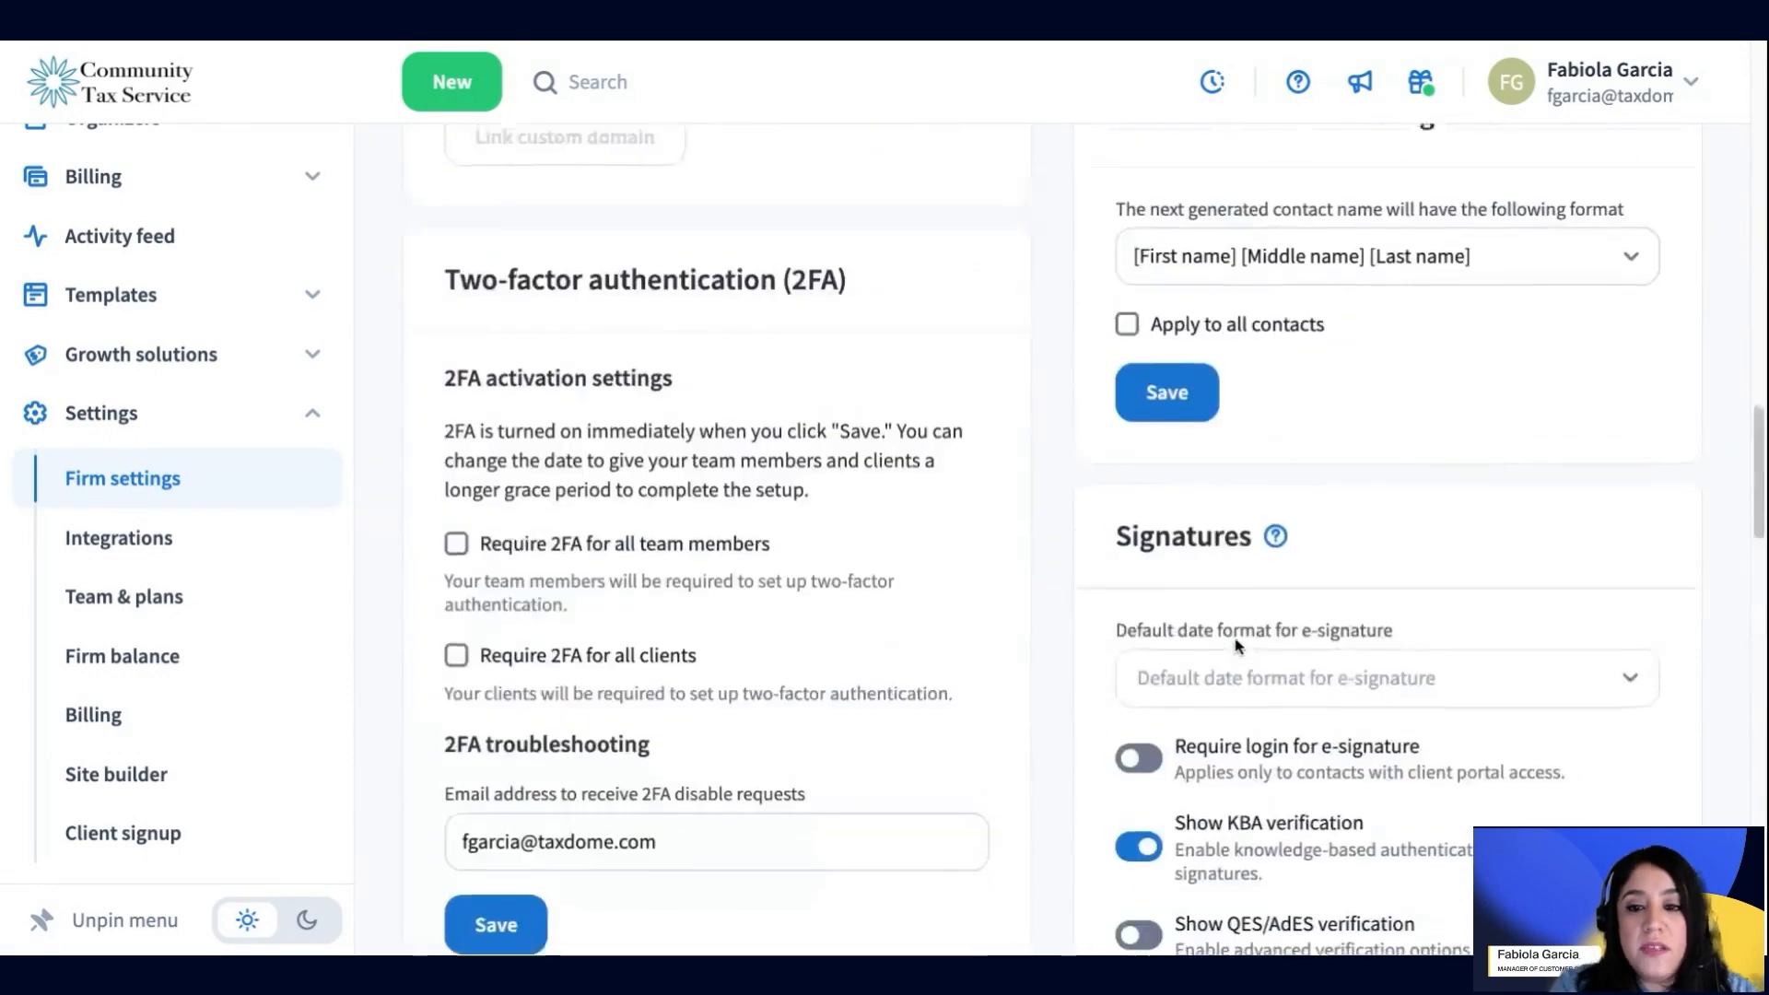
scroll(1237, 645, "up", 15)
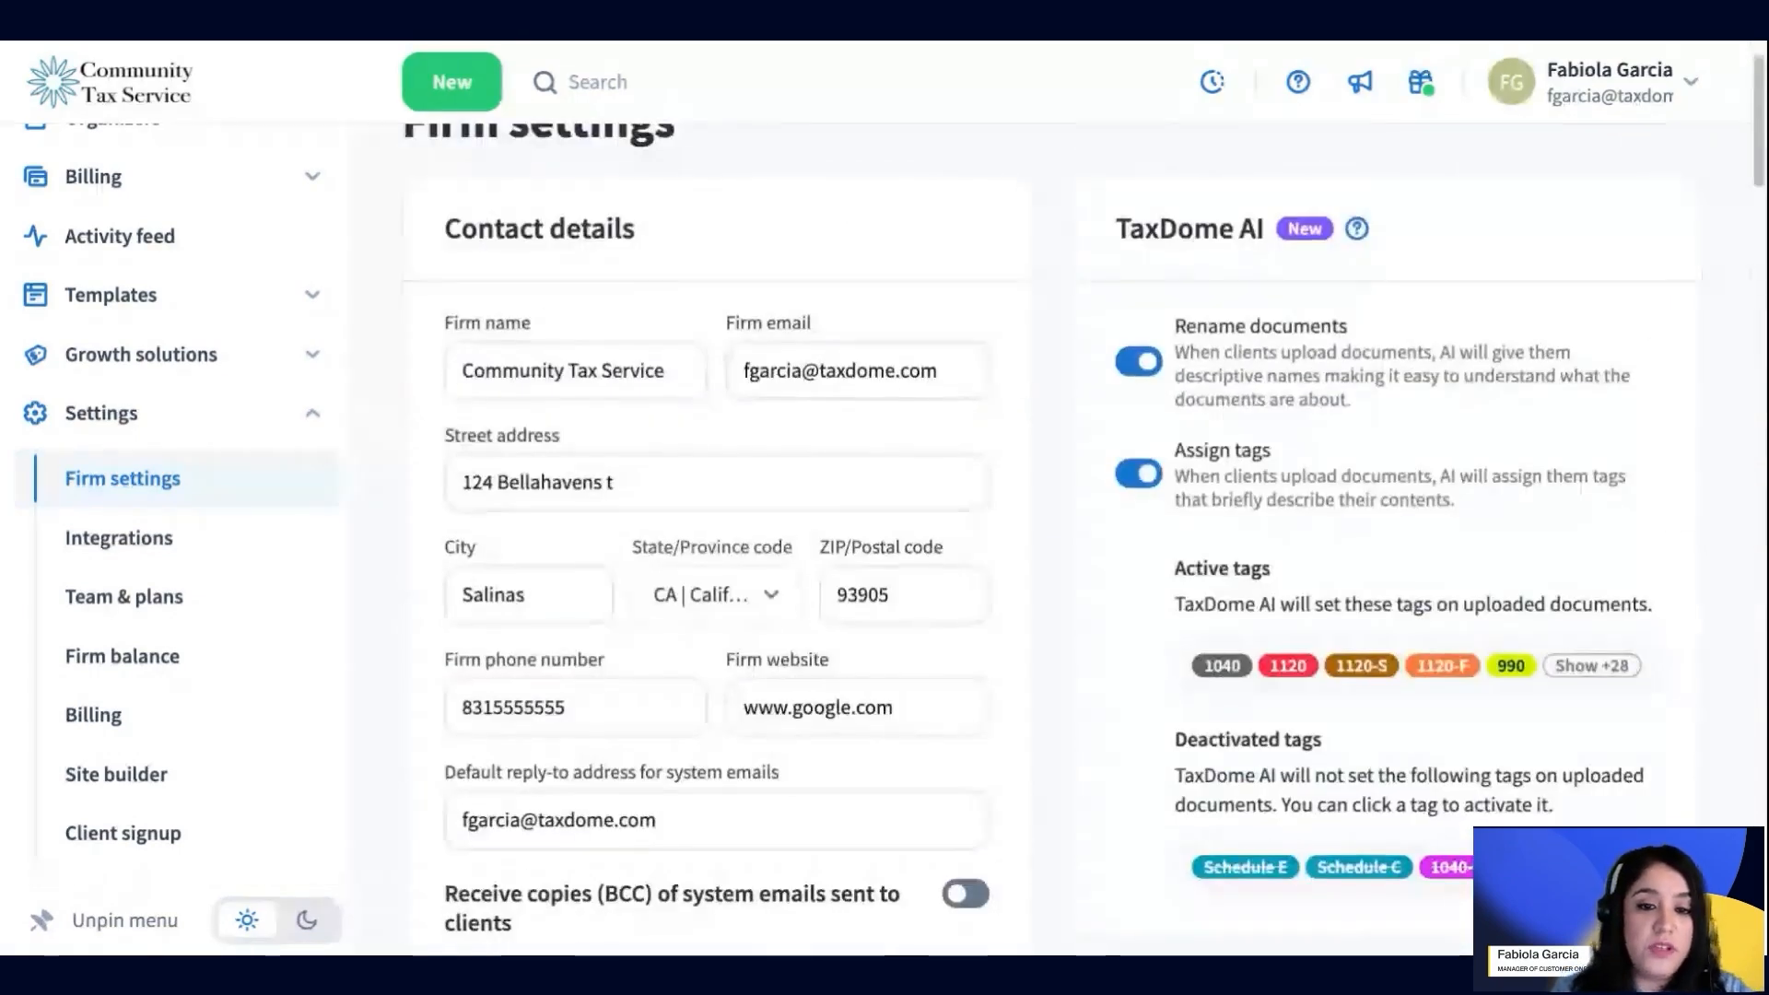
scroll(1237, 645, "up", 1)
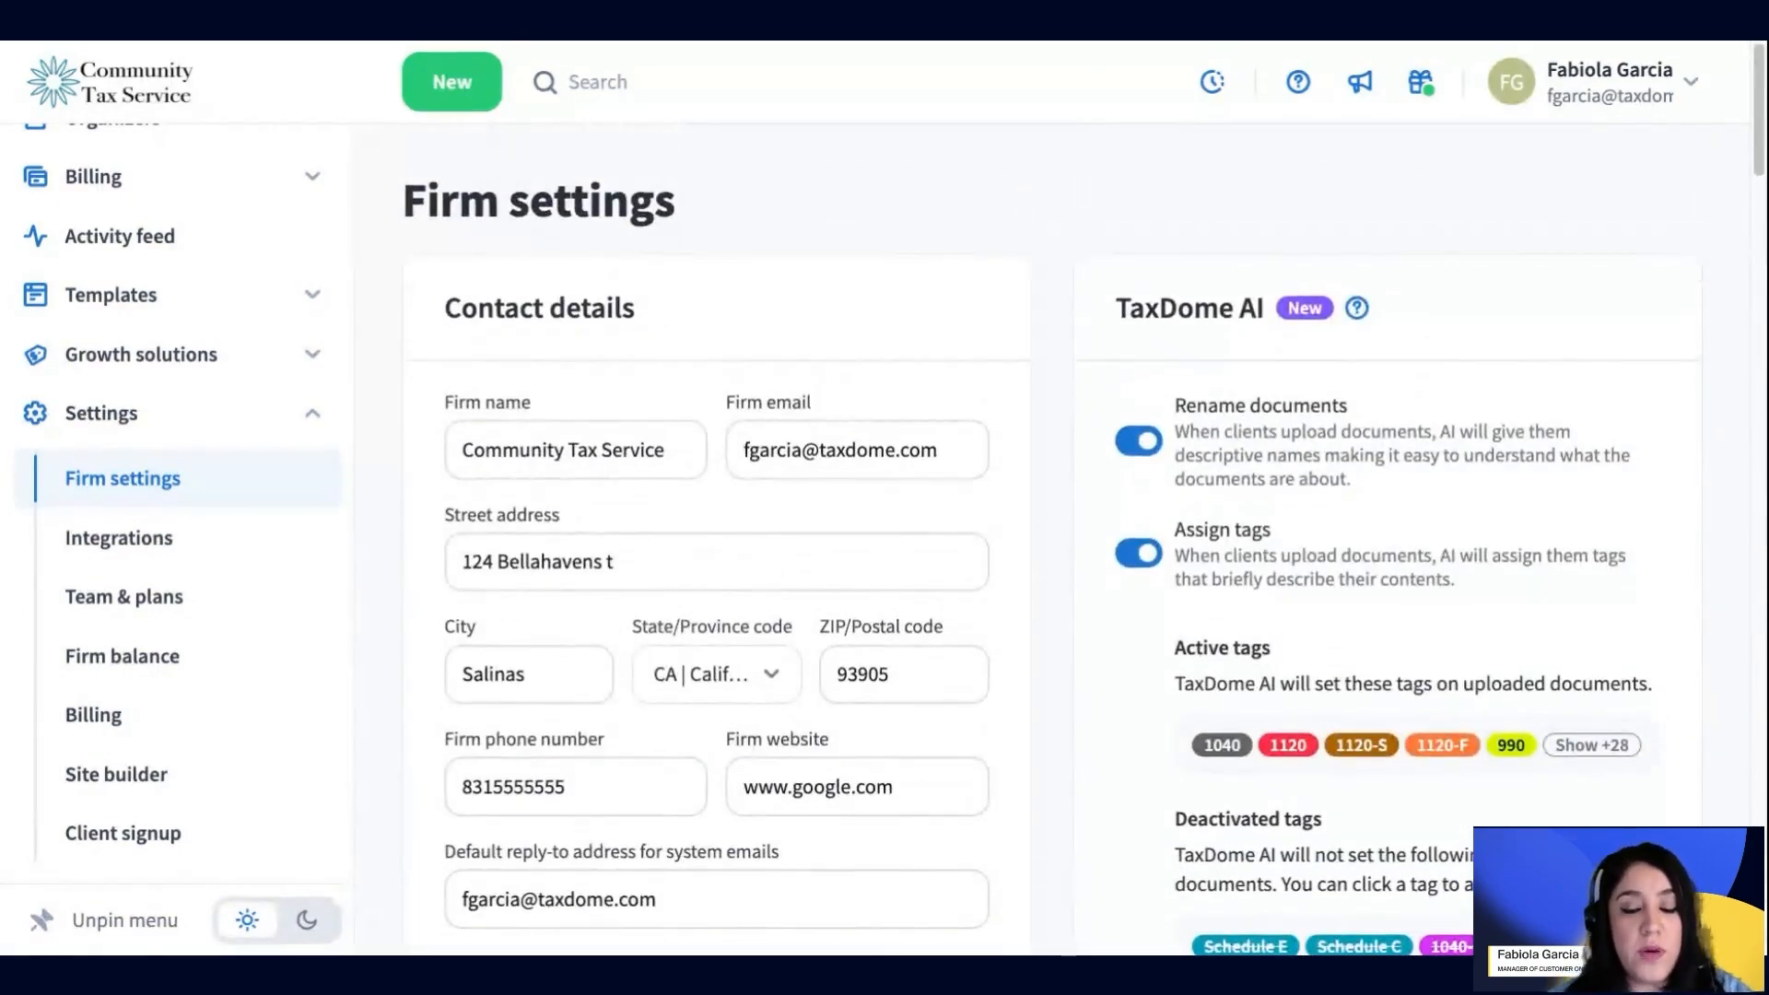